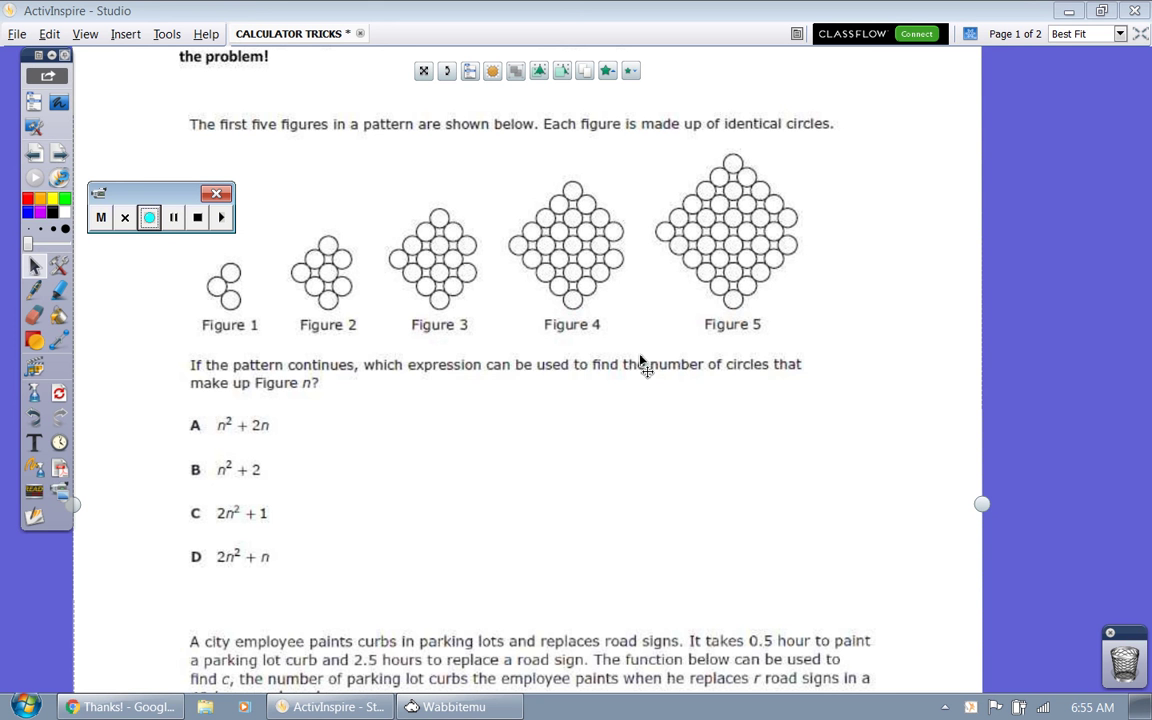
- Handwrite x² + 2x in yellow beside answer option A with the pen
left_click(35, 292)
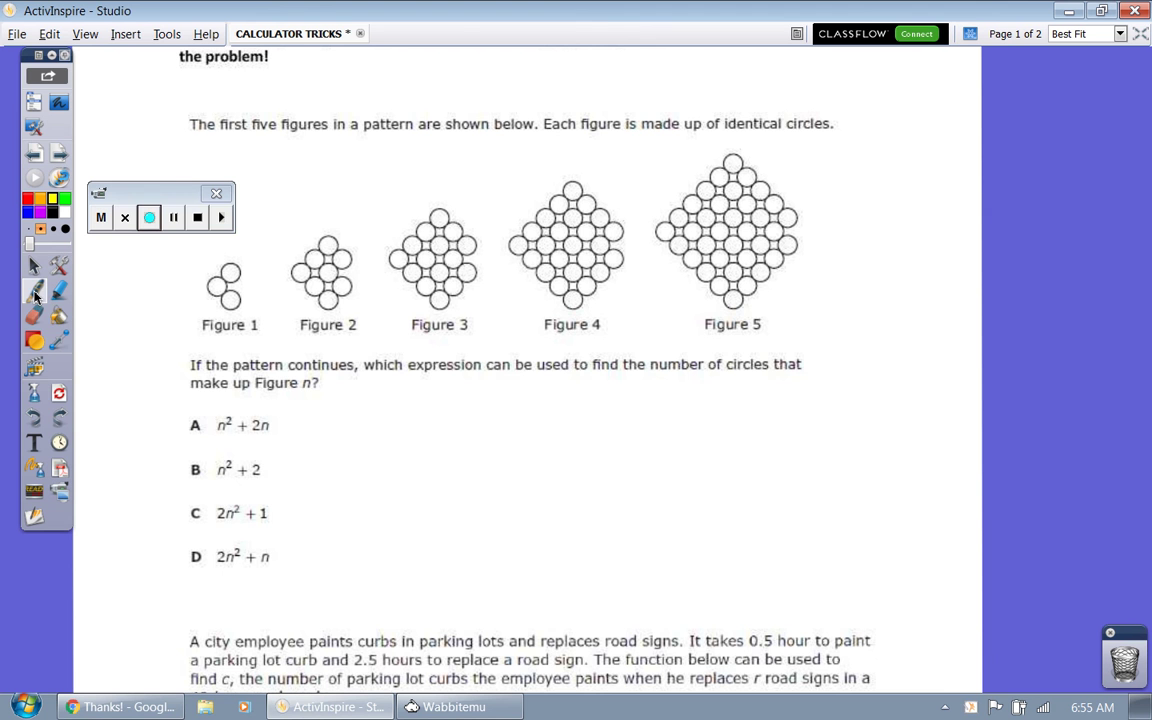
mouse_move(308, 410)
left_mouse_down()
mouse_move(342, 439)
mouse_move(312, 436)
left_mouse_up()
left_click_drag(345, 396, 360, 406)
left_click_drag(378, 408, 381, 440)
mouse_move(368, 425)
left_mouse_down()
mouse_move(418, 416)
mouse_move(411, 441)
mouse_move(458, 442)
left_mouse_up()
left_click_drag(459, 414, 442, 446)
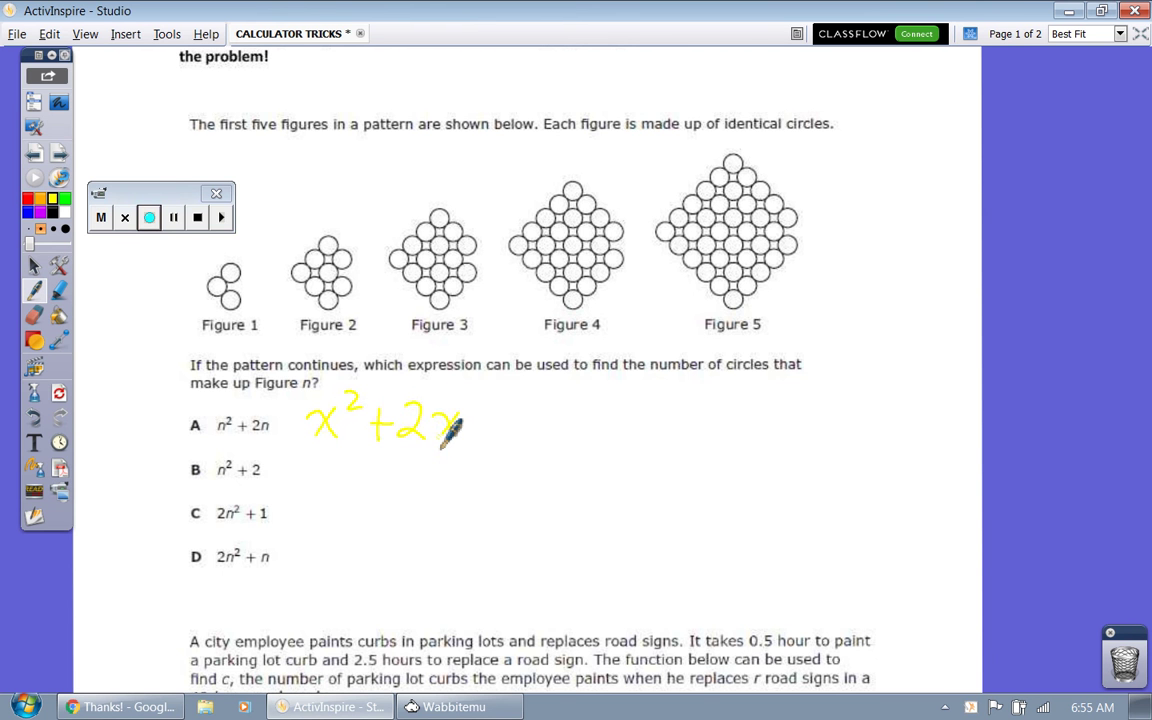
- Handwrite x² + 2 in orange beside answer option B
left_click(39, 200)
mouse_move(302, 460)
left_mouse_down()
mouse_move(334, 492)
mouse_move(310, 492)
left_mouse_up()
left_click_drag(333, 456, 390, 480)
mouse_move(378, 468)
left_mouse_down()
mouse_move(377, 502)
mouse_move(431, 488)
left_mouse_up()
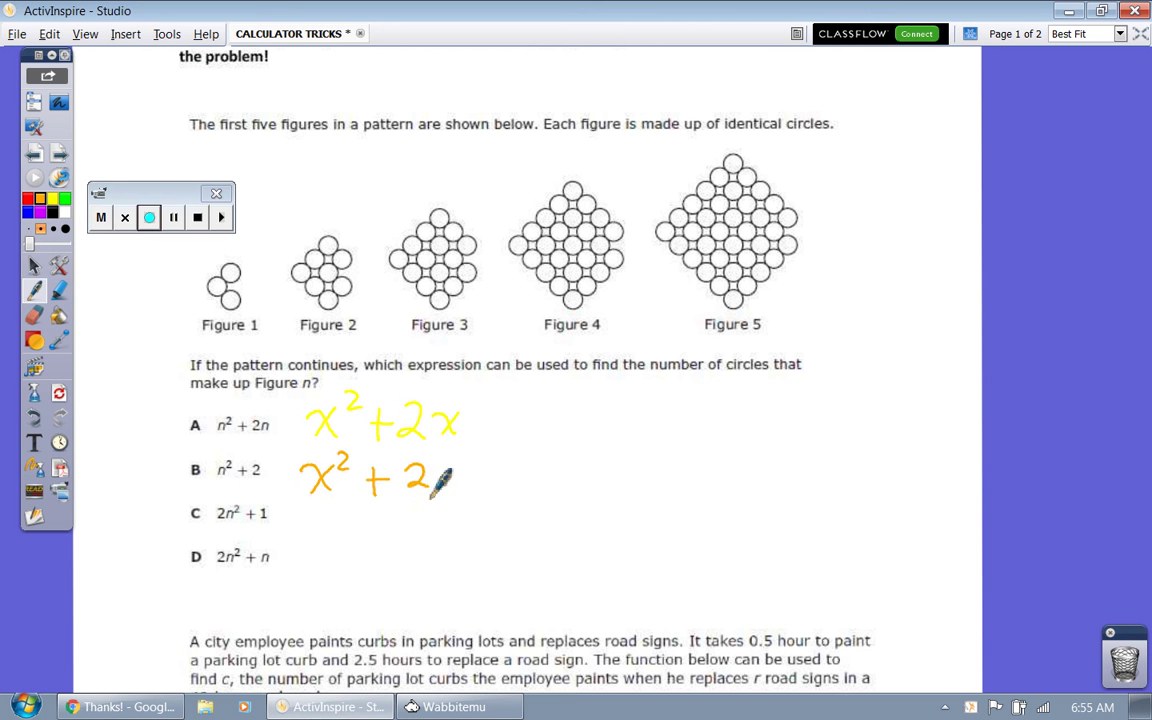
- Handwrite 2x² + 1 in blue beside answer option C
left_click(29, 213)
mouse_move(306, 511)
left_mouse_down()
mouse_move(322, 530)
mouse_move(349, 530)
mouse_move(333, 532)
mouse_move(392, 522)
left_mouse_up()
mouse_move(383, 512)
left_mouse_down()
mouse_move(383, 533)
mouse_move(411, 530)
left_mouse_up()
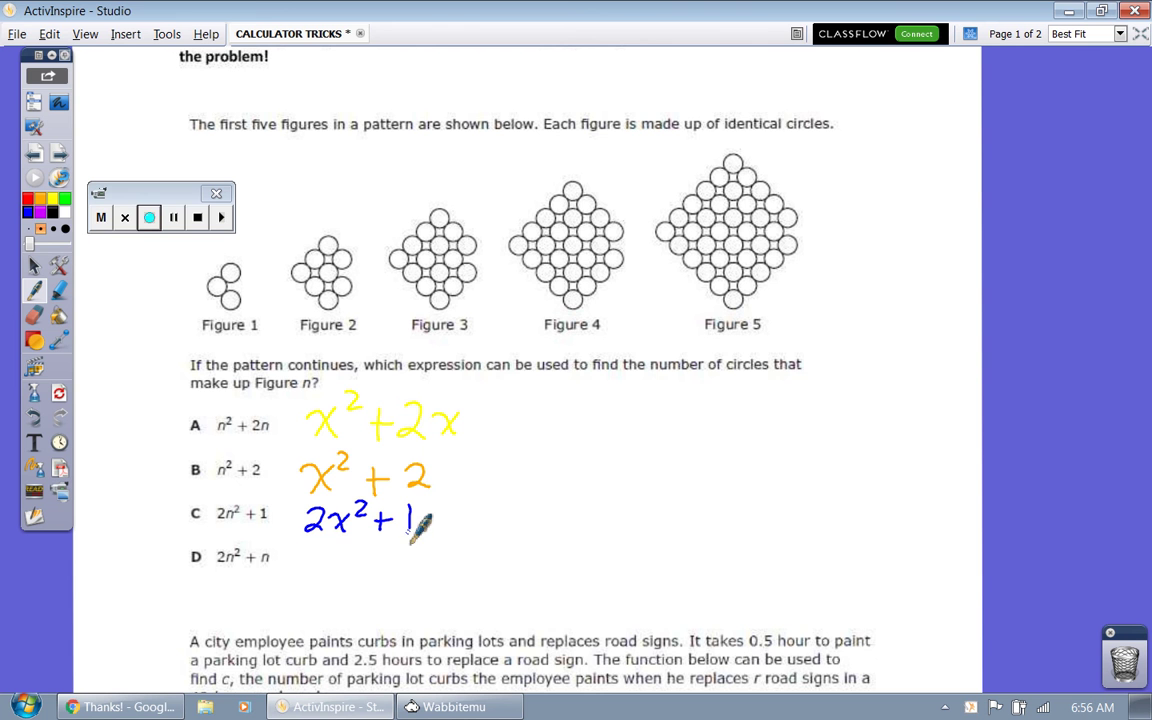
- Handwrite 2x² + x in red beside answer option D
left_click(32, 205)
mouse_move(310, 548)
left_mouse_down()
mouse_move(330, 576)
mouse_move(356, 579)
mouse_move(337, 580)
left_mouse_up()
left_click_drag(365, 546, 398, 567)
mouse_move(389, 557)
left_mouse_down()
mouse_move(389, 580)
mouse_move(428, 582)
mouse_move(408, 588)
left_mouse_up()
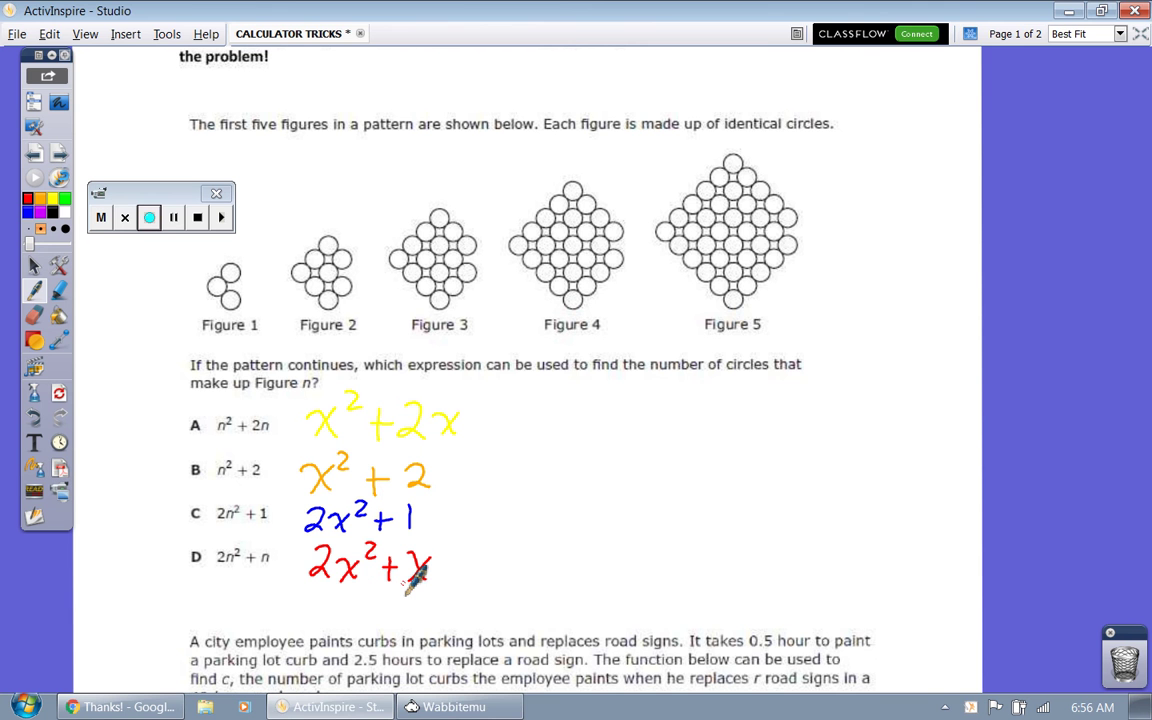
- Switch to the Wabbitemu calculator, turn it on and clear the Y2 equation
left_click(447, 707)
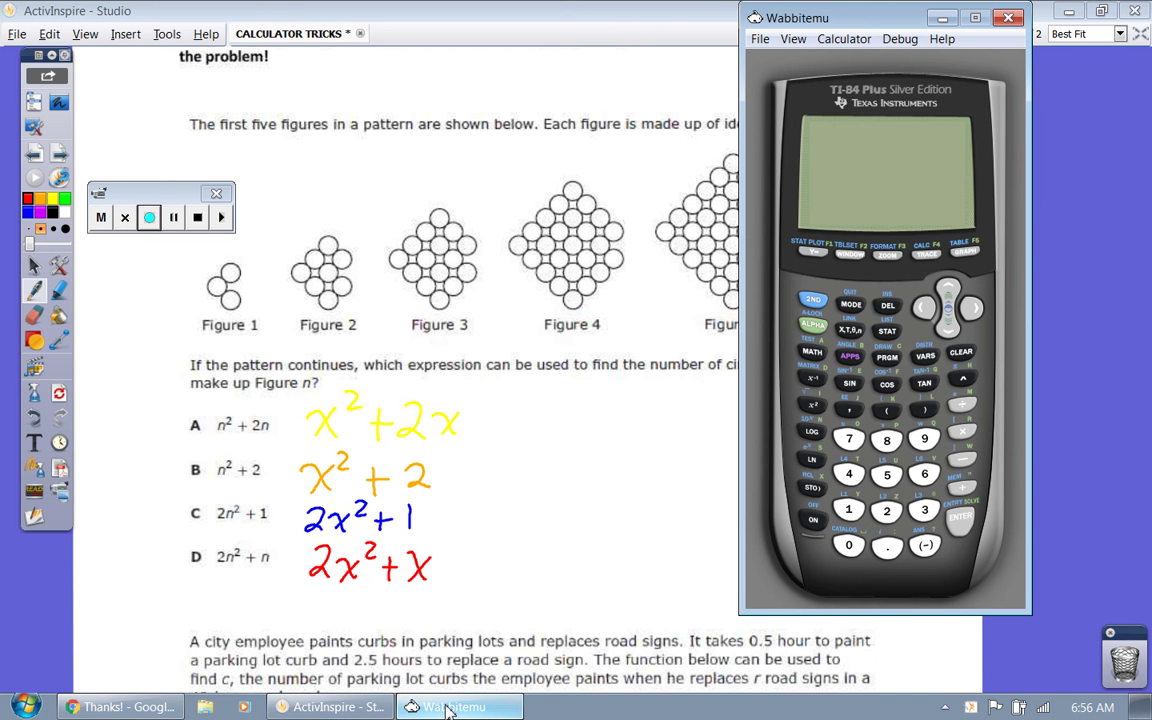
left_click(815, 521)
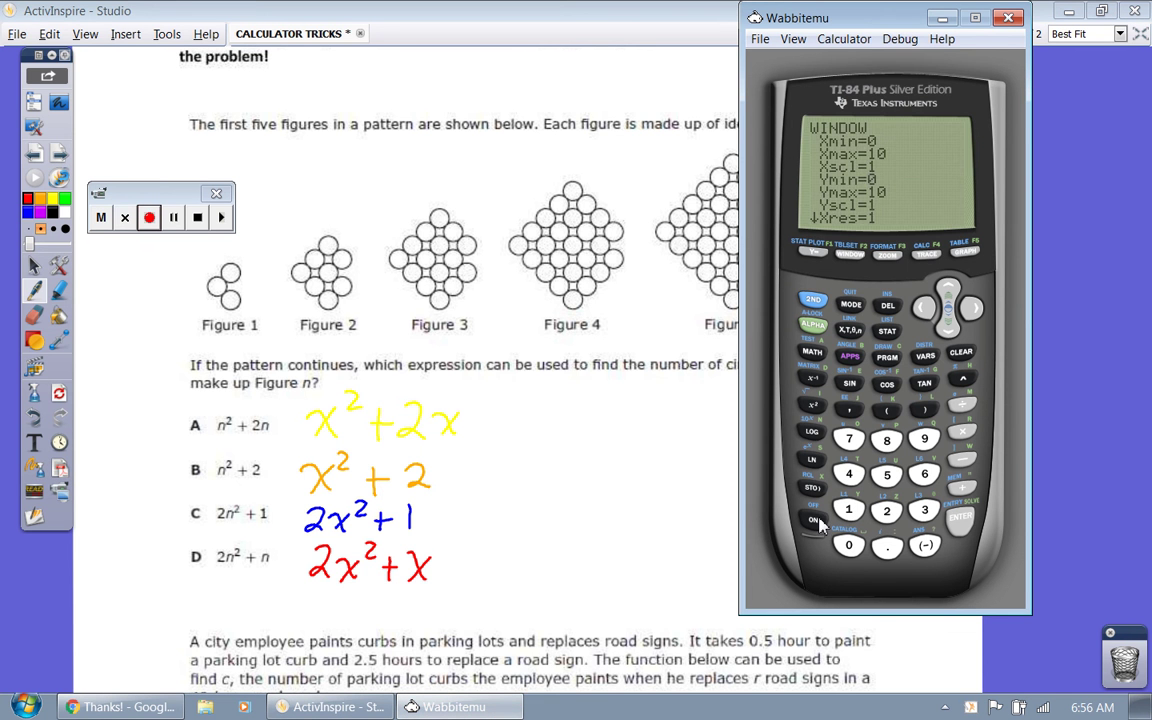
key("F1")
left_click(948, 330)
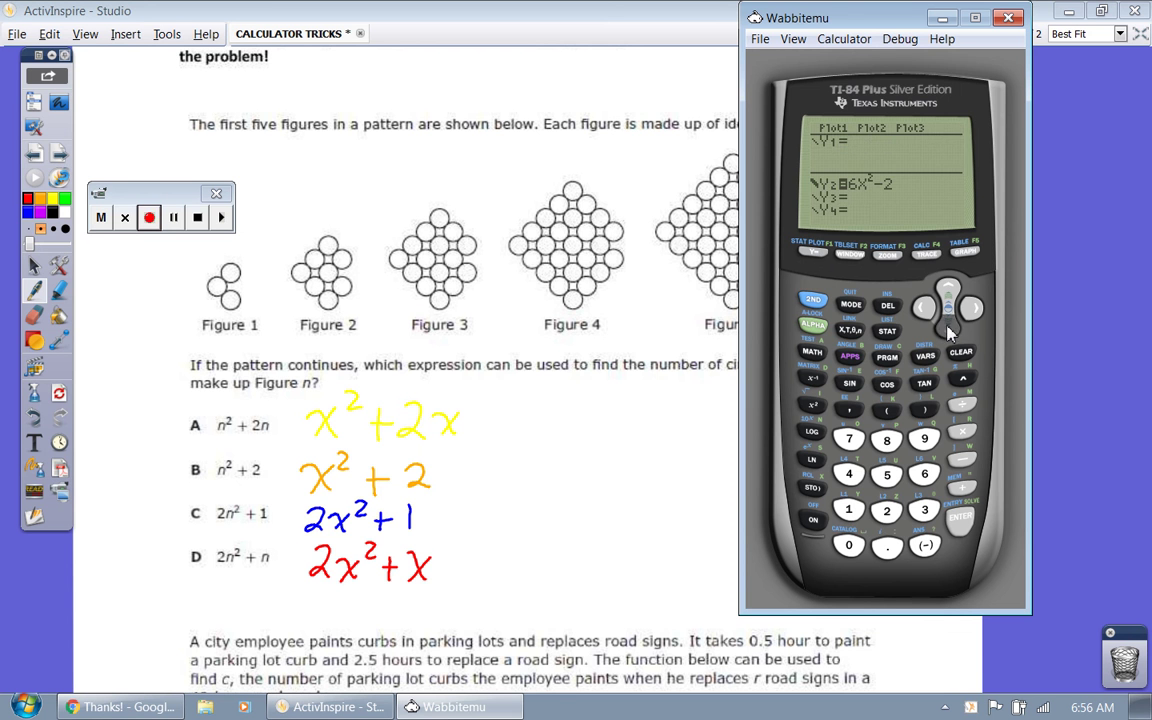
left_click(960, 352)
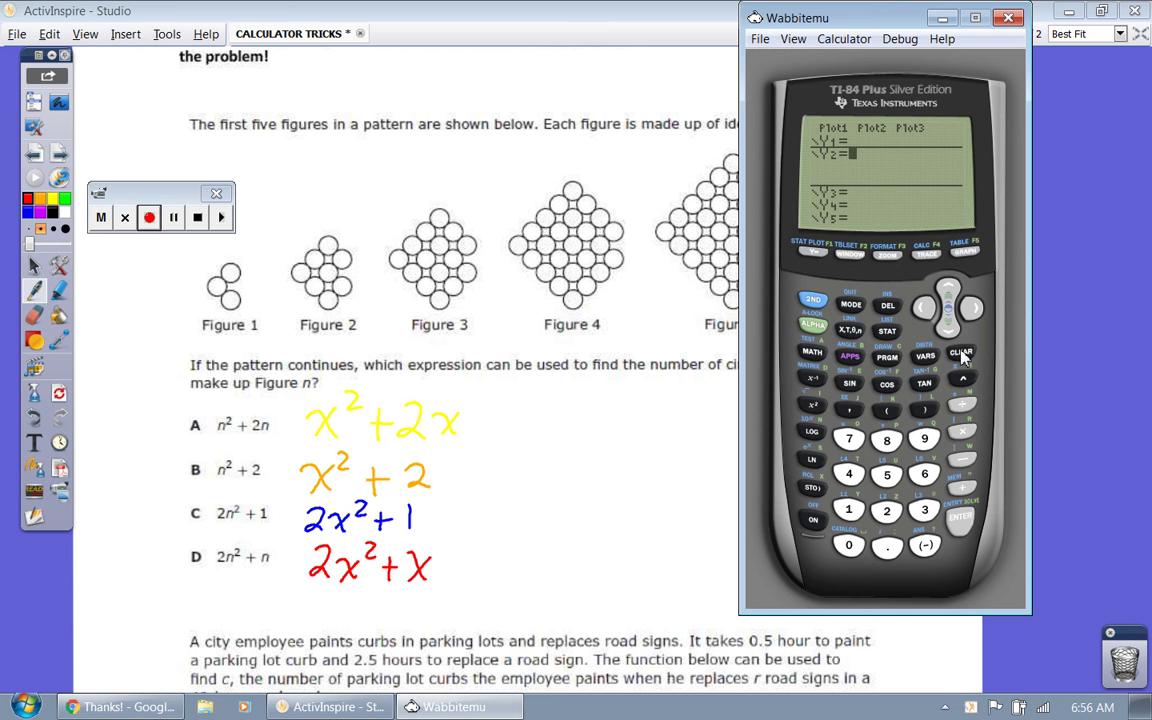
- Draw a red x/y table beside the handwritten expressions, with the x values 1, 2, 3, 4 and 5
mouse_move(548, 393)
left_mouse_down()
mouse_move(580, 421)
mouse_move(550, 422)
left_mouse_up()
mouse_move(600, 388)
left_mouse_down()
mouse_move(603, 578)
mouse_move(628, 418)
left_mouse_up()
left_click_drag(638, 388, 636, 436)
mouse_move(552, 433)
left_mouse_down()
mouse_move(662, 432)
mouse_move(565, 462)
mouse_move(574, 600)
left_mouse_up()
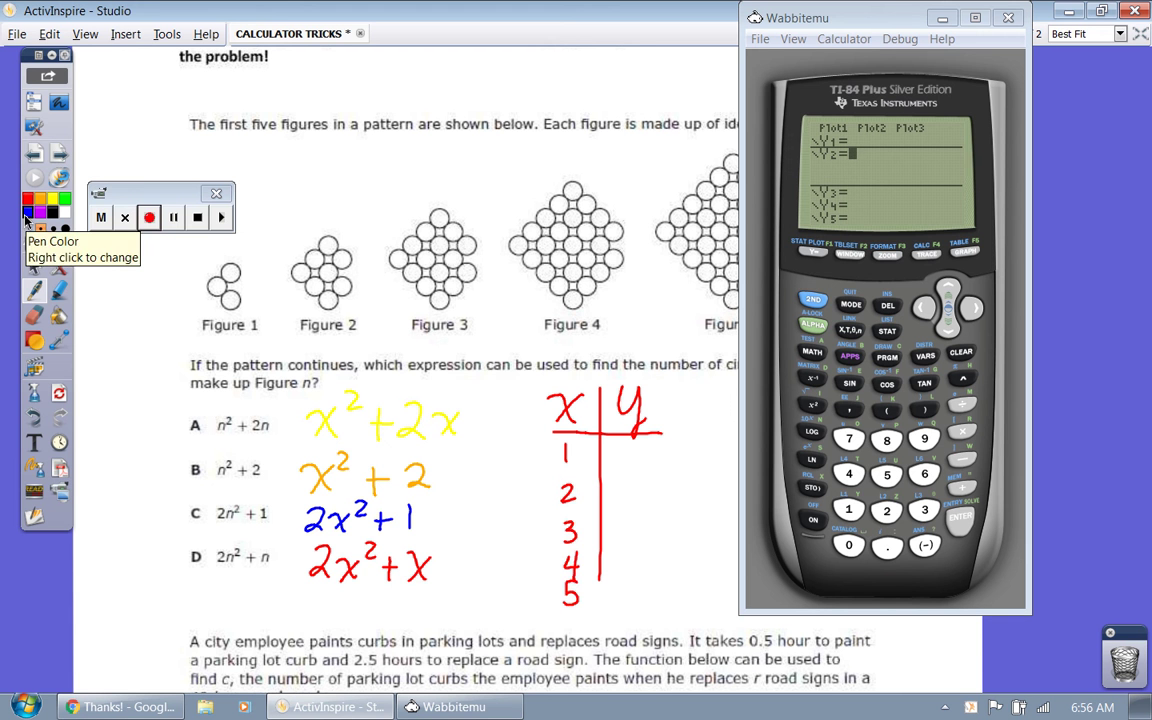
- Mark each circle of Figure 1 in blue and write 3 in the y column for x = 1
left_click(27, 212)
left_click(230, 268)
left_click_drag(214, 285, 222, 285)
left_click(236, 300)
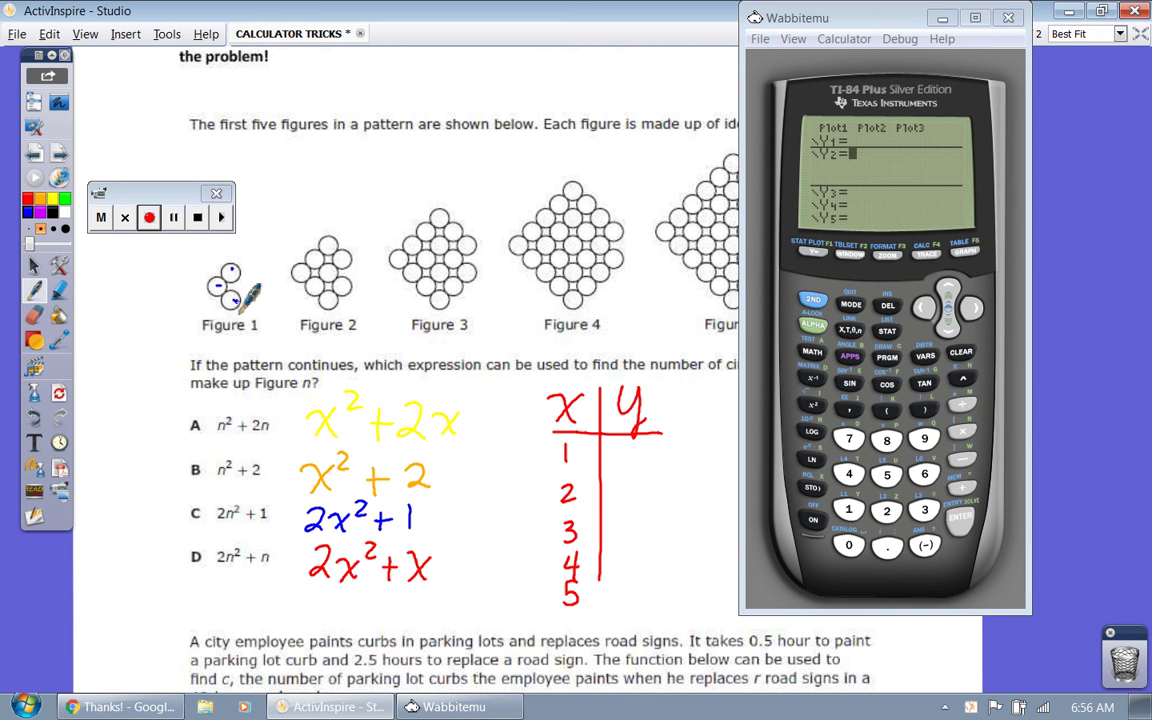
left_click_drag(621, 447, 623, 470)
- Mark the circles of Figure 2 in blue and write 8 in the y column for x = 2
left_click(316, 284)
left_click(331, 297)
left_click(321, 259)
left_click(330, 243)
left_click(344, 259)
left_click(333, 270)
mouse_move(624, 484)
left_mouse_down()
mouse_move(628, 498)
mouse_move(640, 482)
left_mouse_up()
- Strike through the circles of Figure 3 in blue and write 15 in the y column for x = 3
mouse_move(426, 258)
left_mouse_down()
mouse_move(453, 283)
mouse_move(448, 300)
left_mouse_up()
left_click_drag(430, 218, 472, 264)
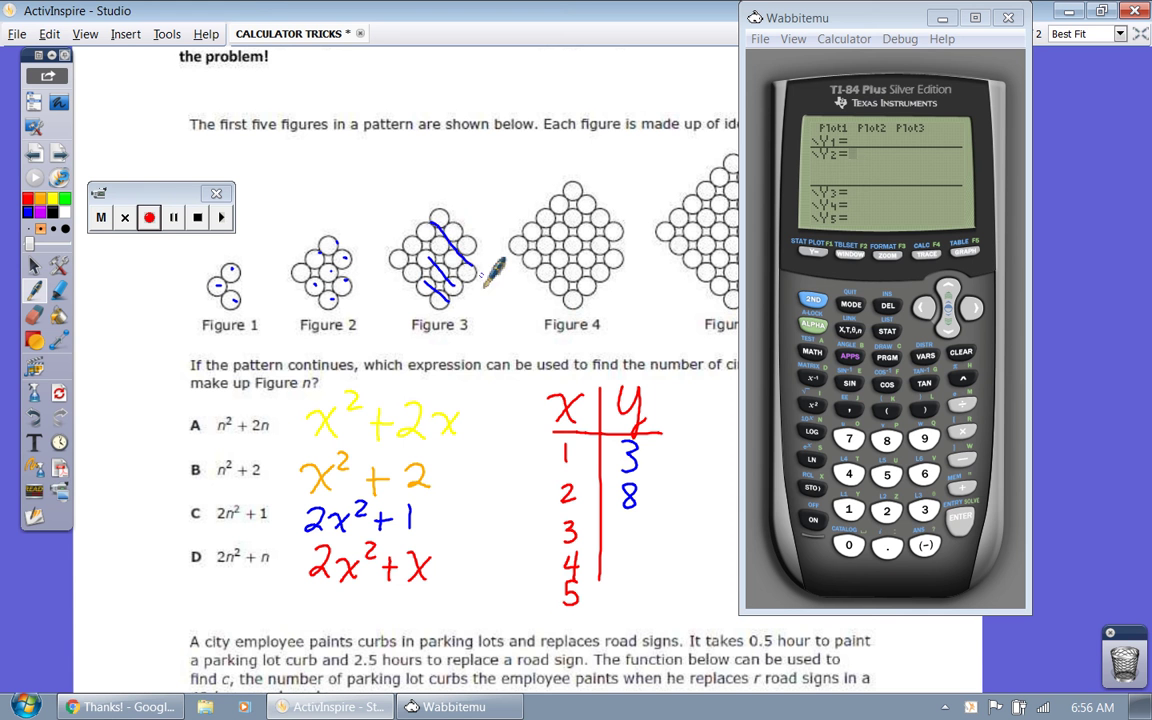
left_click_drag(614, 520, 614, 541)
left_click_drag(623, 518, 634, 540)
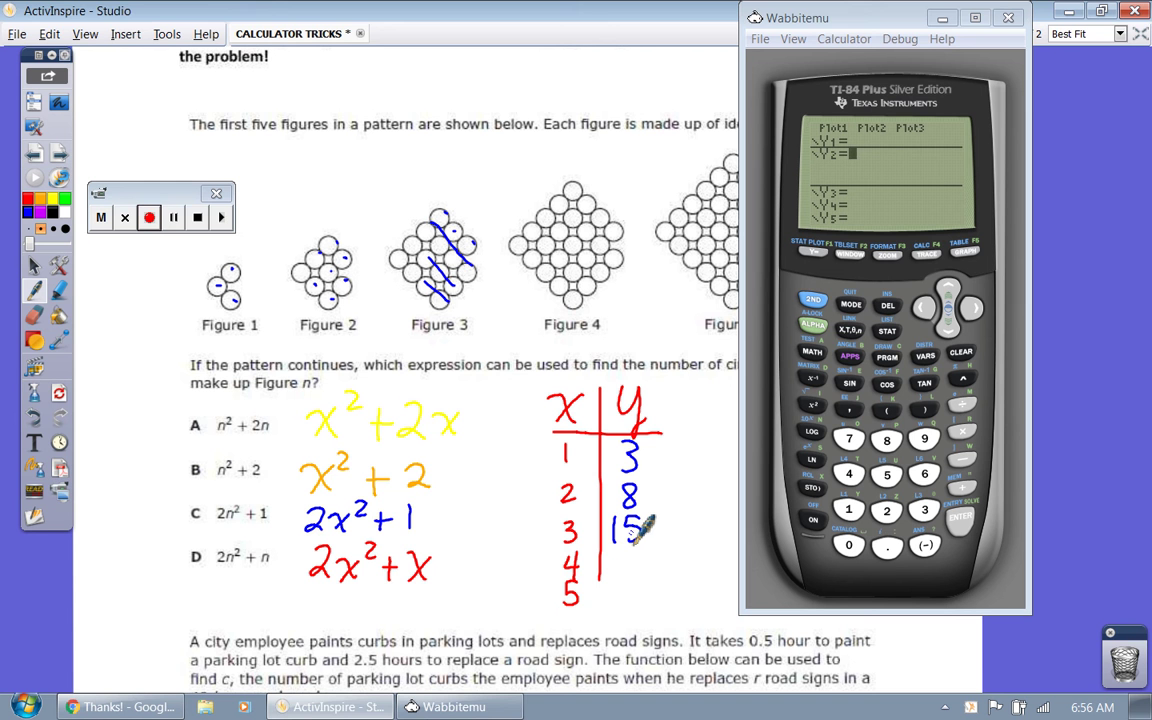
- Enter X² + 2X as Y2 on the calculator and display its table of values
left_click(850, 333)
left_click(812, 405)
key("plus")
left_click(886, 511)
left_click(812, 299)
left_click(964, 253)
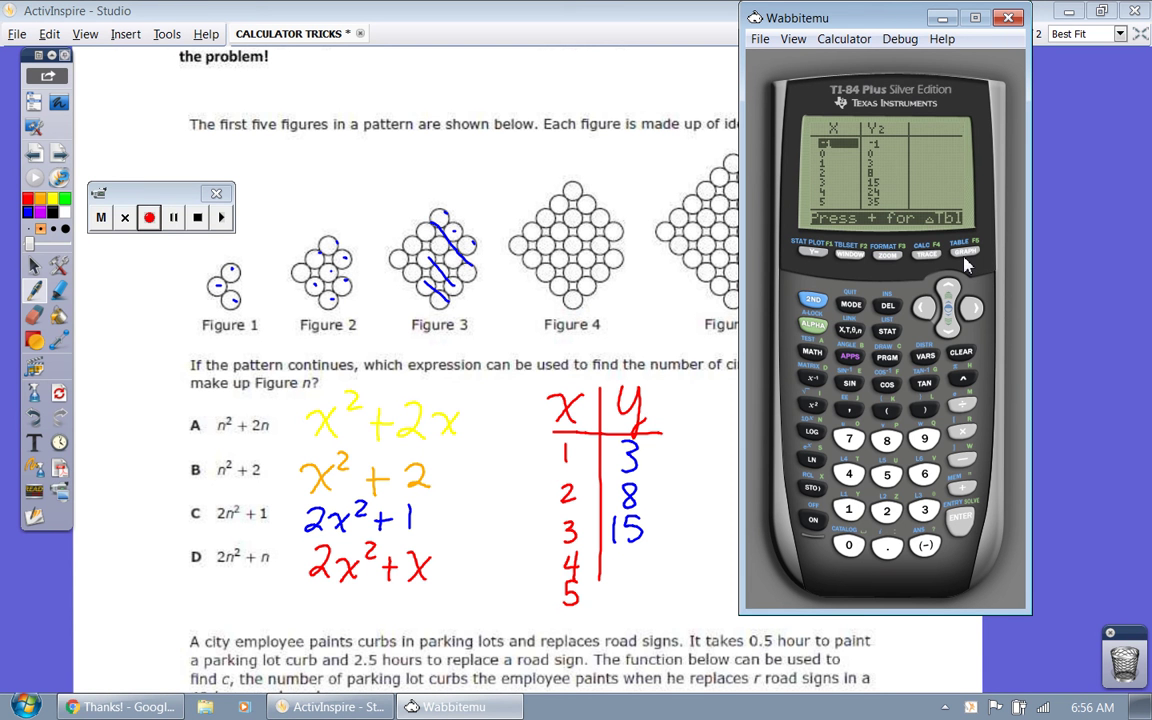
- Step down the calculator table to the X=4 row and move the calculator window off Figure 5
left_click(948, 328)
left_click(948, 328)
left_click(948, 330)
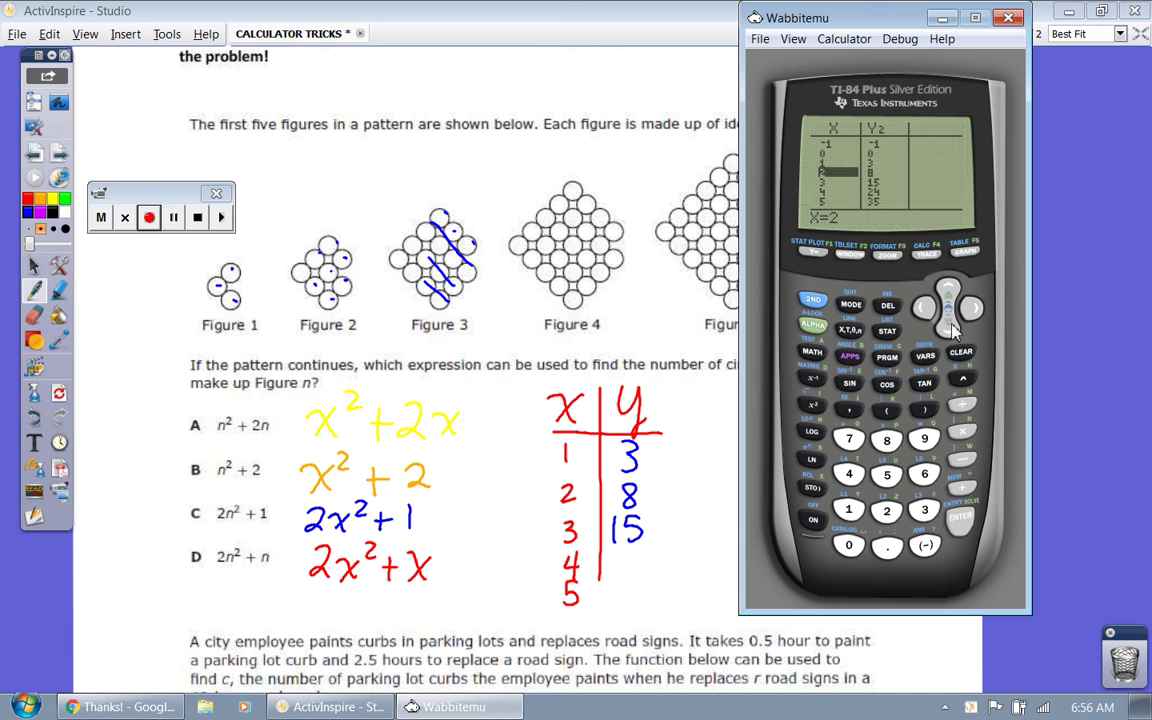
left_click(948, 330)
left_click(950, 331)
left_click_drag(865, 24, 995, 43)
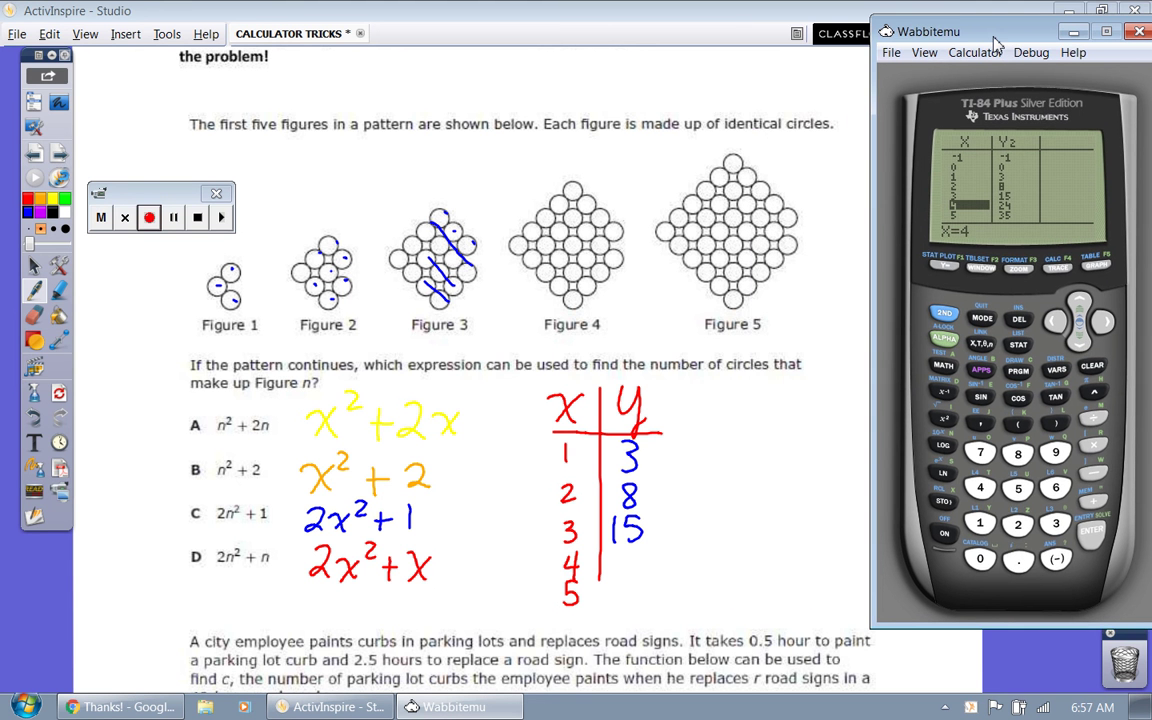
- Mark the circles of Figure 5 in blue, write 35 for x = 5, and select the X=5 row in the calculator table
left_click(666, 232)
left_click(680, 244)
left_click(693, 257)
left_click(708, 270)
left_click(722, 283)
mouse_move(660, 224)
left_mouse_down()
mouse_move(742, 300)
mouse_move(720, 262)
mouse_move(757, 272)
left_mouse_up()
mouse_move(697, 198)
left_mouse_down()
mouse_move(770, 262)
mouse_move(782, 250)
left_mouse_up()
mouse_move(722, 174)
left_mouse_down()
mouse_move(780, 255)
mouse_move(743, 194)
mouse_move(790, 245)
left_mouse_up()
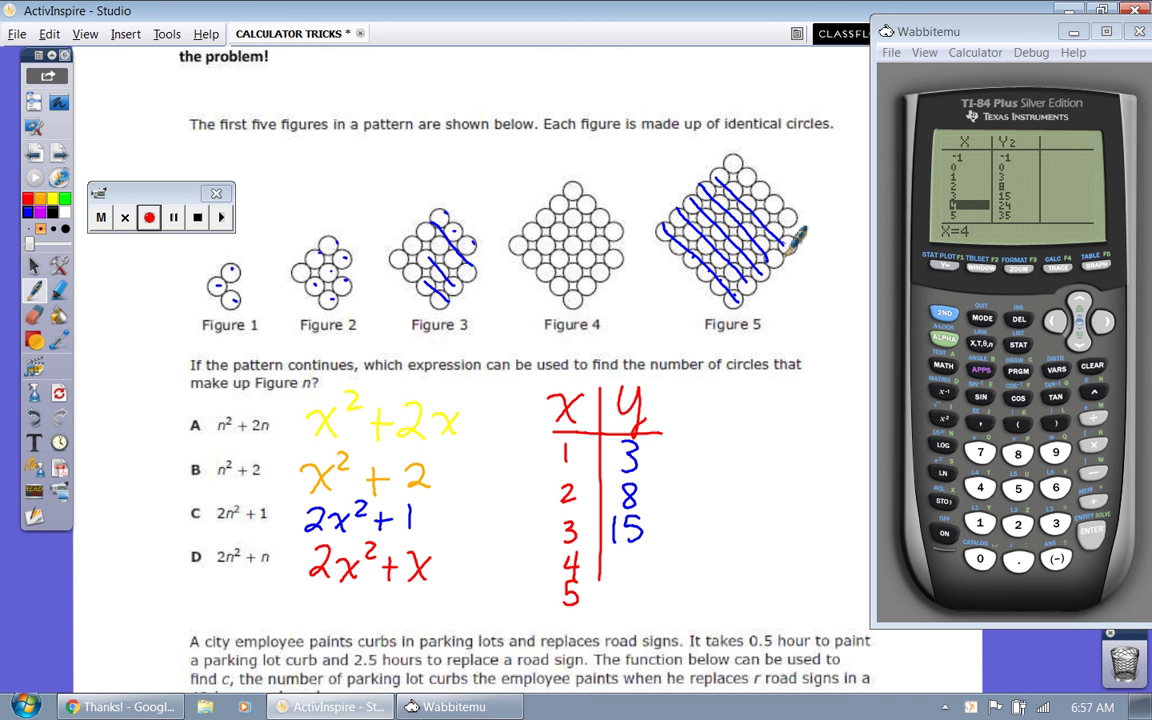
left_click(787, 213)
left_click(779, 201)
left_click(762, 188)
left_click(748, 170)
mouse_move(610, 580)
left_mouse_down()
mouse_move(613, 604)
mouse_move(637, 597)
left_mouse_up()
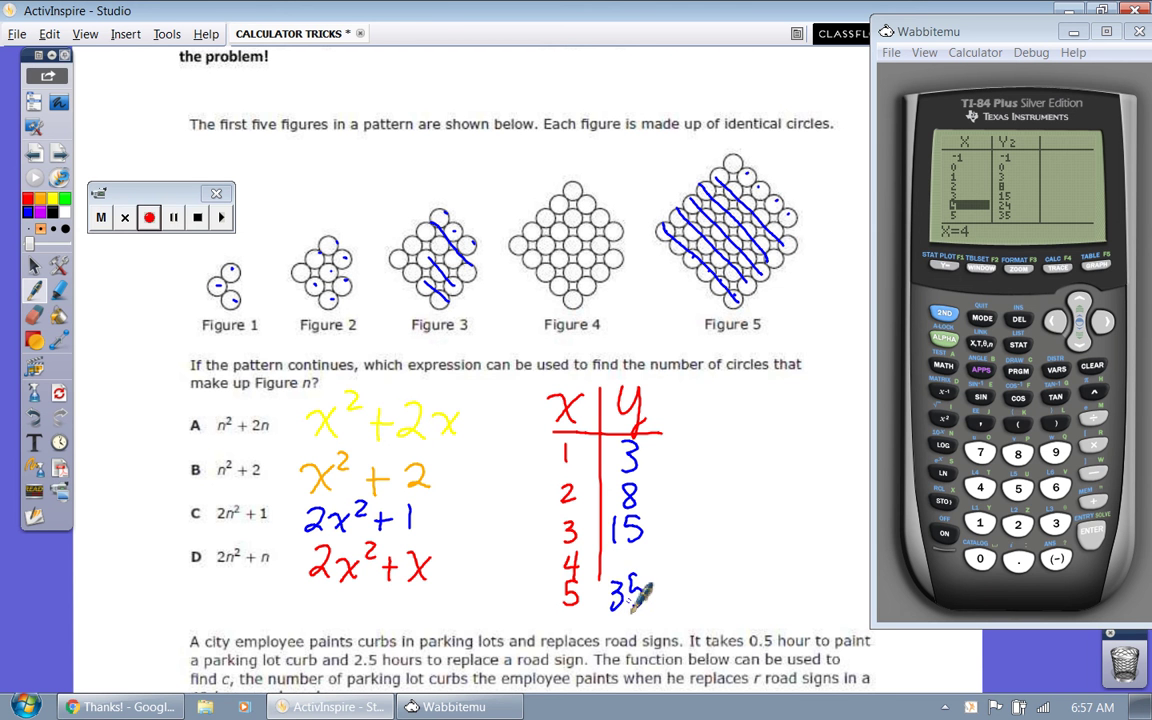
left_click(1079, 342)
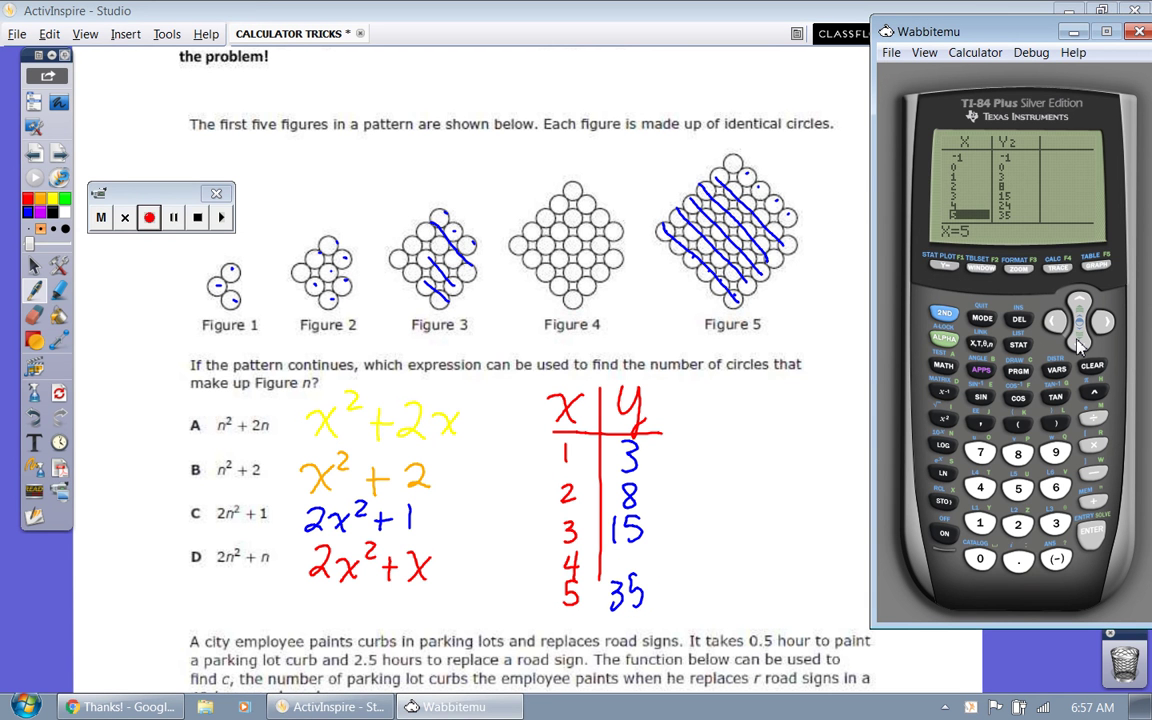
- Strike through the circles of Figure 4 in blue and write 24 in the y column for x = 4
left_click(505, 240)
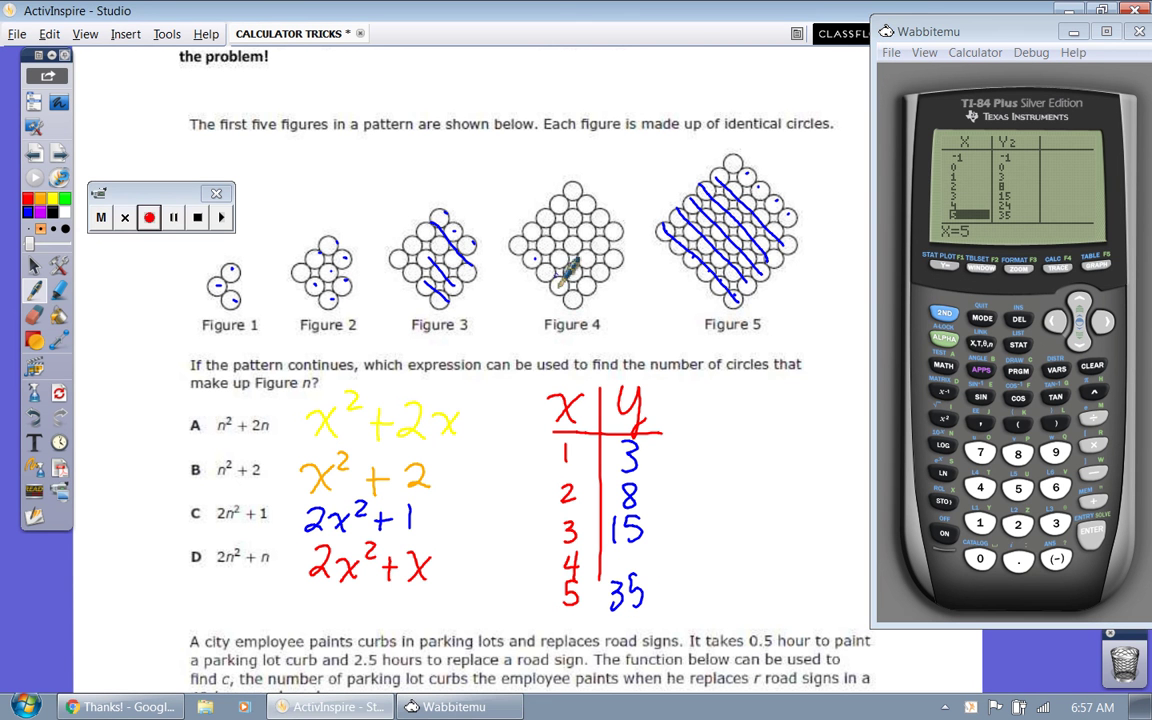
mouse_move(515, 240)
left_mouse_down()
mouse_move(575, 298)
mouse_move(592, 290)
left_mouse_up()
mouse_move(536, 213)
left_mouse_down()
mouse_move(605, 275)
mouse_move(619, 259)
left_mouse_up()
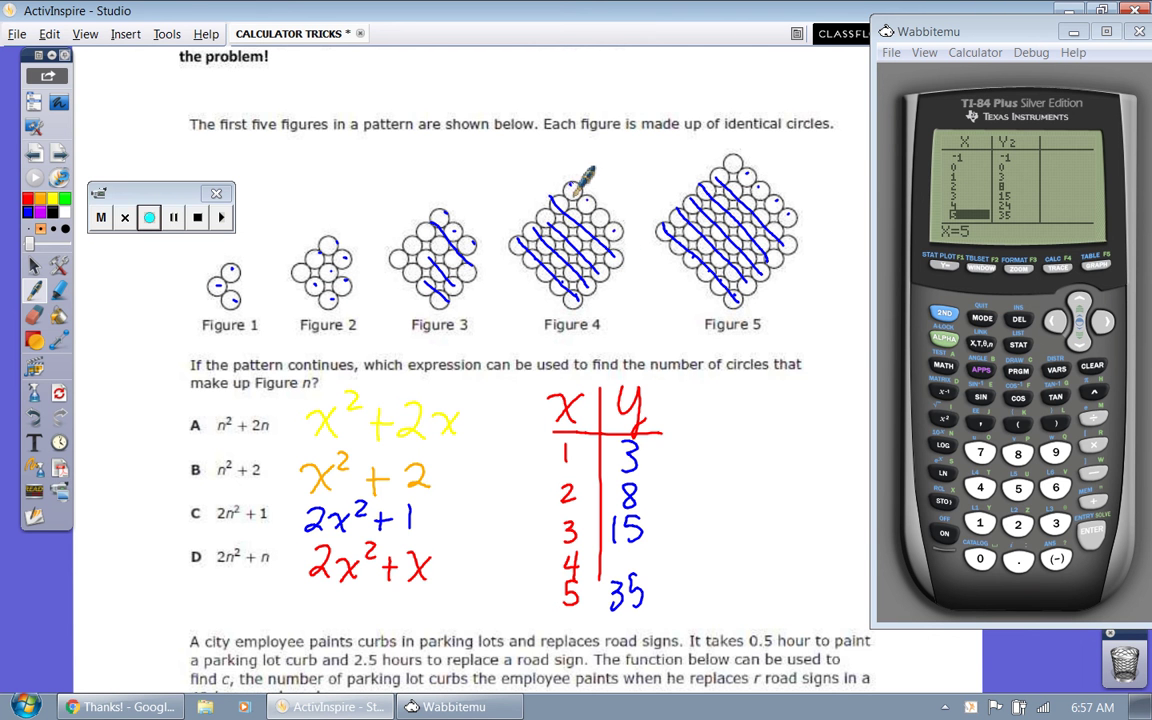
left_click_drag(612, 543, 648, 570)
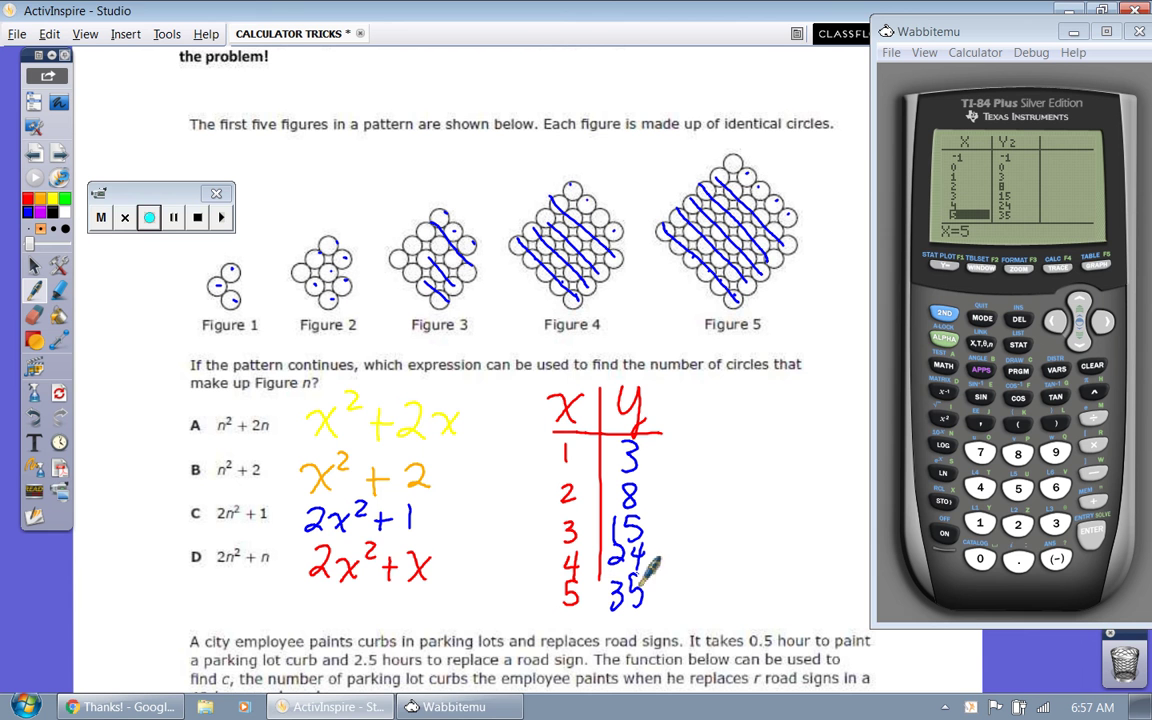
- Select the X=4 row in the calculator table and circle the handwritten x² + 2x beside option A
left_click(1078, 303)
mouse_move(450, 380)
left_mouse_down()
mouse_move(355, 383)
mouse_move(215, 401)
mouse_move(182, 439)
mouse_move(404, 451)
mouse_move(511, 431)
mouse_move(447, 378)
left_mouse_up()
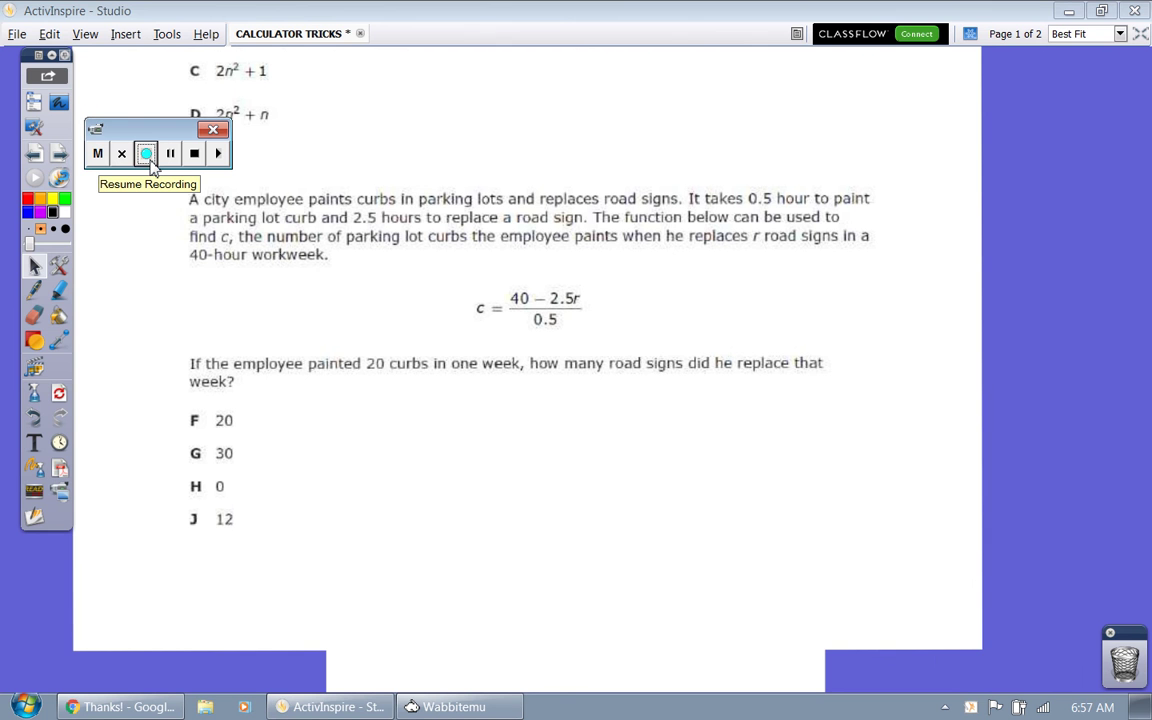
- Handwrite "curbs" in blue under the c of the road-sign problem's function
left_click(148, 156)
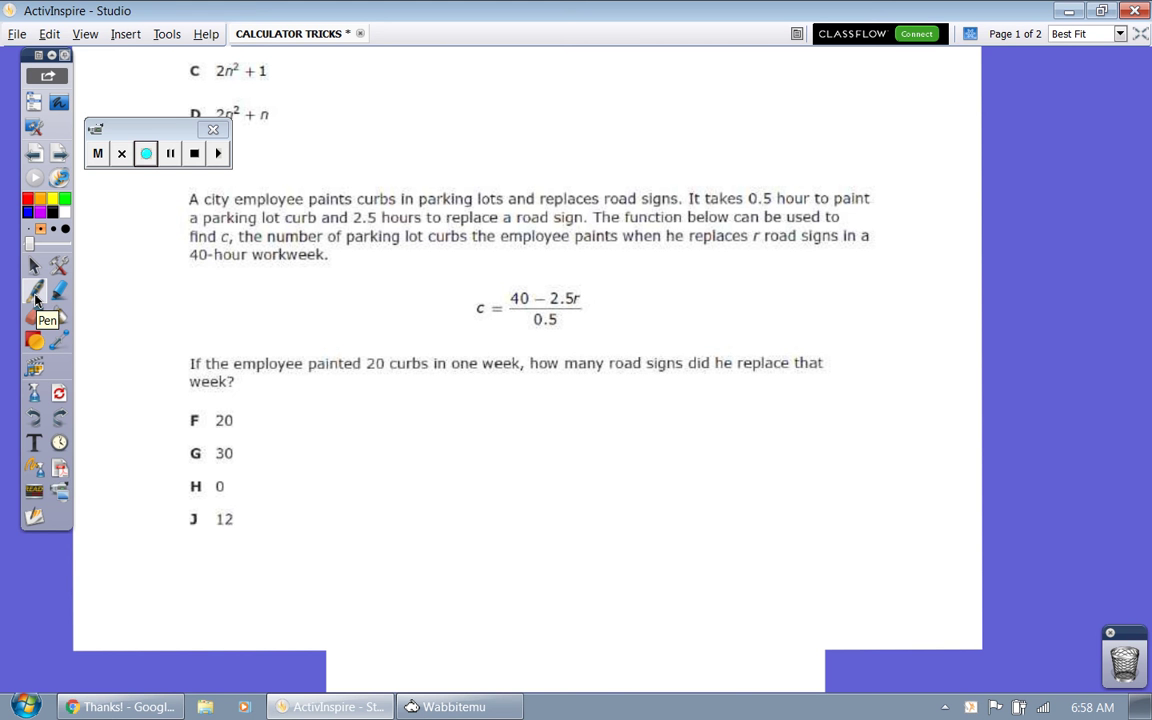
left_click(35, 296)
mouse_move(441, 322)
left_mouse_down()
mouse_move(441, 339)
mouse_move(471, 324)
mouse_move(490, 338)
left_mouse_up()
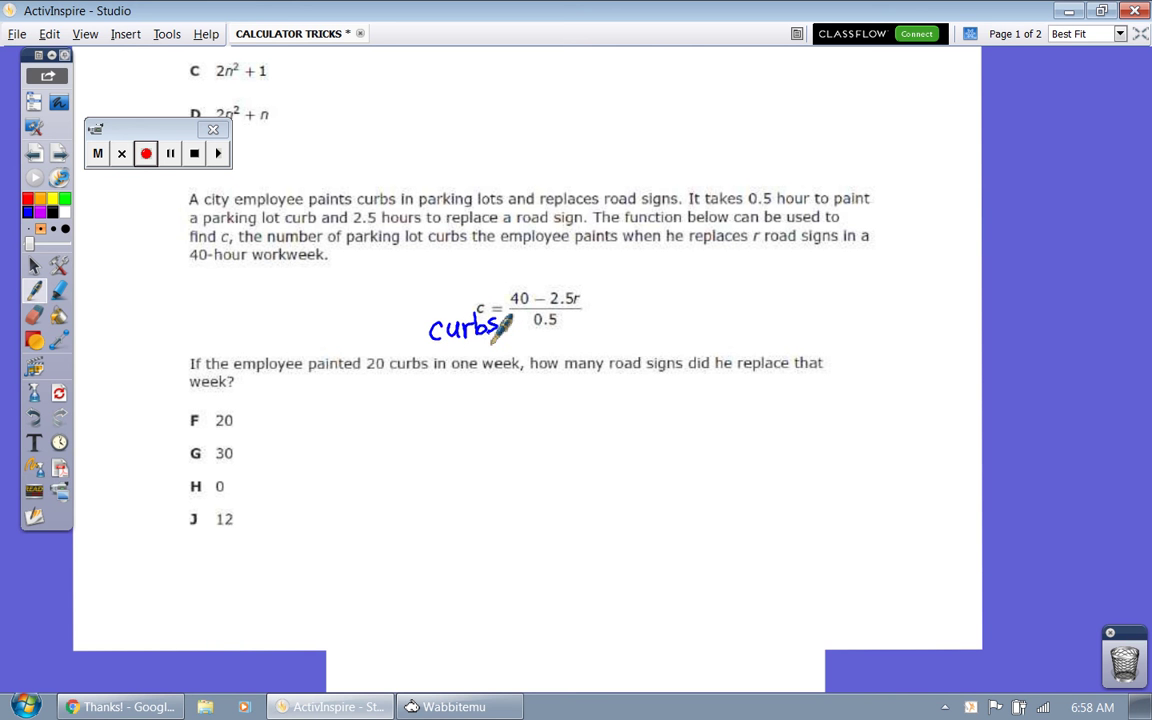
- Underline "r road" in the problem text and handwrite "road signs" in blue beside the r in the function
left_click_drag(745, 242, 810, 243)
left_click_drag(592, 296, 613, 282)
mouse_move(632, 280)
left_mouse_down()
mouse_move(636, 290)
mouse_move(656, 266)
mouse_move(640, 302)
mouse_move(660, 276)
mouse_move(678, 292)
mouse_move(711, 291)
mouse_move(708, 304)
left_mouse_up()
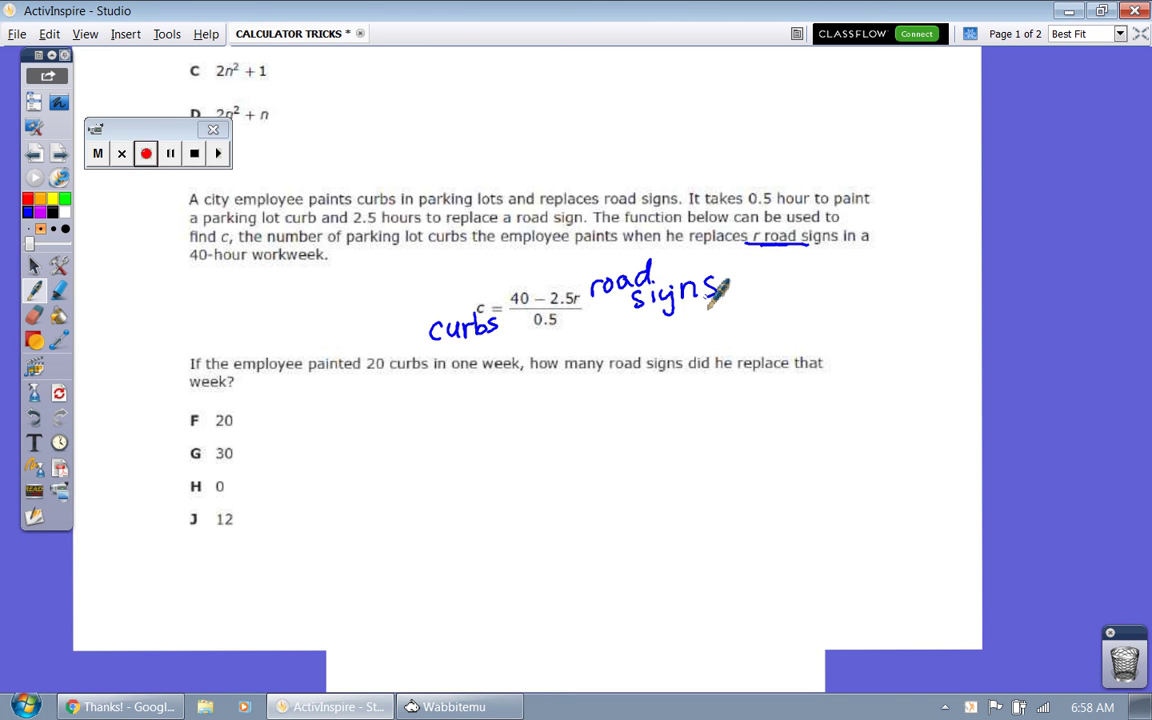
- Underline the 20 in the question in red and write "20 =" above the c in the function
left_click(28, 199)
left_click_drag(363, 372, 391, 371)
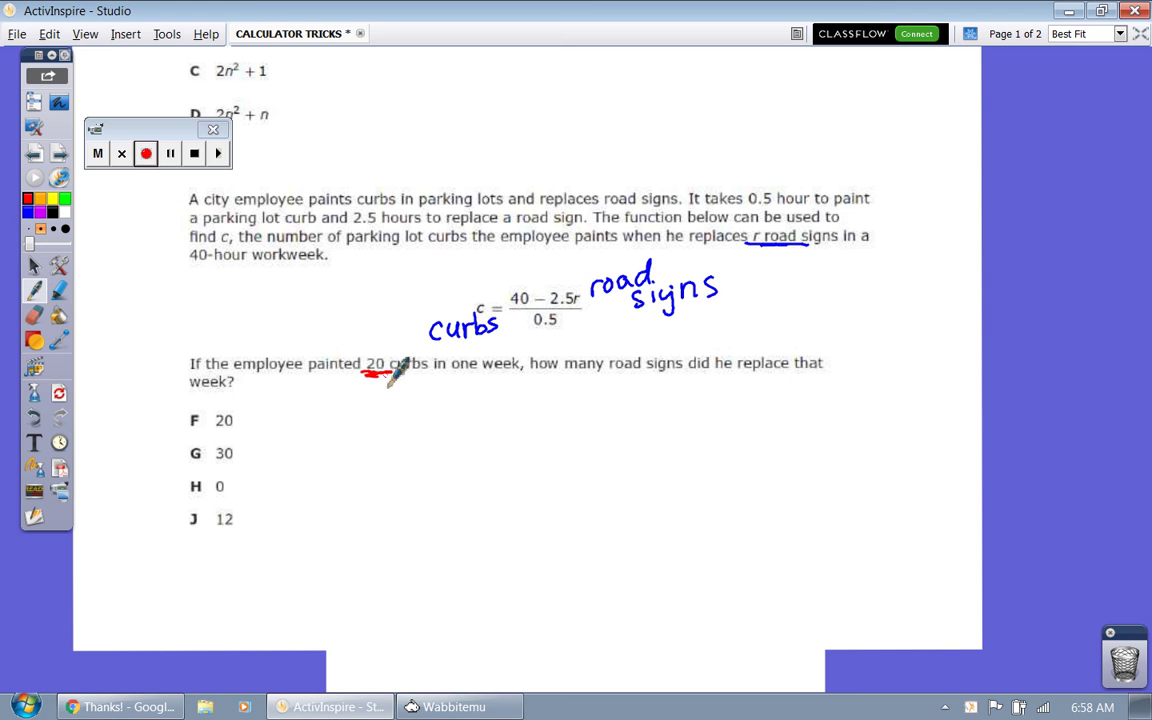
mouse_move(432, 281)
left_mouse_down()
mouse_move(448, 298)
mouse_move(463, 276)
mouse_move(490, 280)
left_mouse_up()
left_click_drag(475, 291, 492, 290)
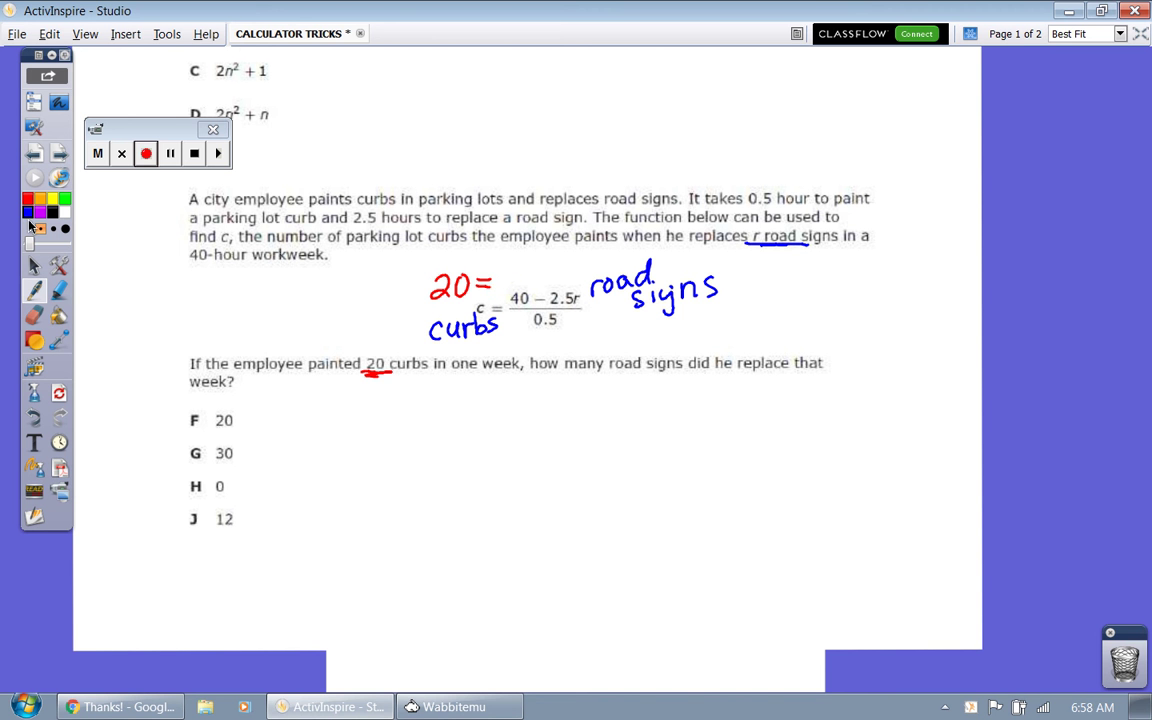
- Handwrite the equation y = (40 − 2.5x) / 0.5 as a fraction in blue below the question
mouse_move(425, 422)
left_mouse_down()
mouse_move(452, 455)
mouse_move(437, 518)
left_mouse_up()
left_click_drag(476, 437, 500, 434)
left_click_drag(476, 451, 500, 449)
mouse_move(539, 413)
left_mouse_down()
mouse_move(560, 433)
mouse_move(563, 460)
left_mouse_up()
left_click_drag(582, 410, 583, 412)
mouse_move(615, 435)
left_mouse_down()
mouse_move(649, 434)
mouse_move(682, 453)
left_mouse_up()
left_click(698, 447)
mouse_move(721, 403)
left_mouse_down()
mouse_move(712, 452)
mouse_move(738, 401)
left_mouse_up()
mouse_move(745, 430)
left_mouse_down()
mouse_move(718, 457)
mouse_move(758, 448)
left_mouse_up()
left_click_drag(530, 463, 748, 462)
left_click_drag(626, 478, 657, 508)
left_click(640, 512)
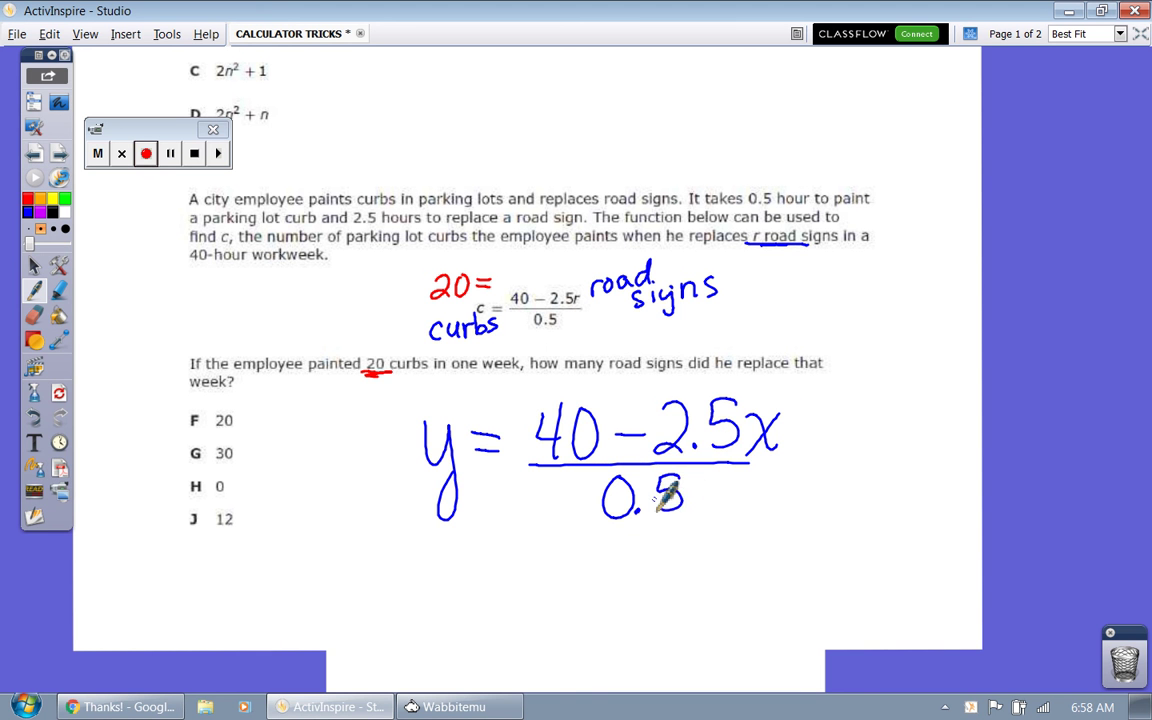
- Draw an empty red x/y table between the answer options and the handwritten equation
left_click(29, 200)
left_click_drag(279, 412, 302, 436)
mouse_move(302, 411)
left_mouse_down()
mouse_move(280, 435)
mouse_move(317, 572)
mouse_move(356, 413)
mouse_move(344, 462)
left_mouse_up()
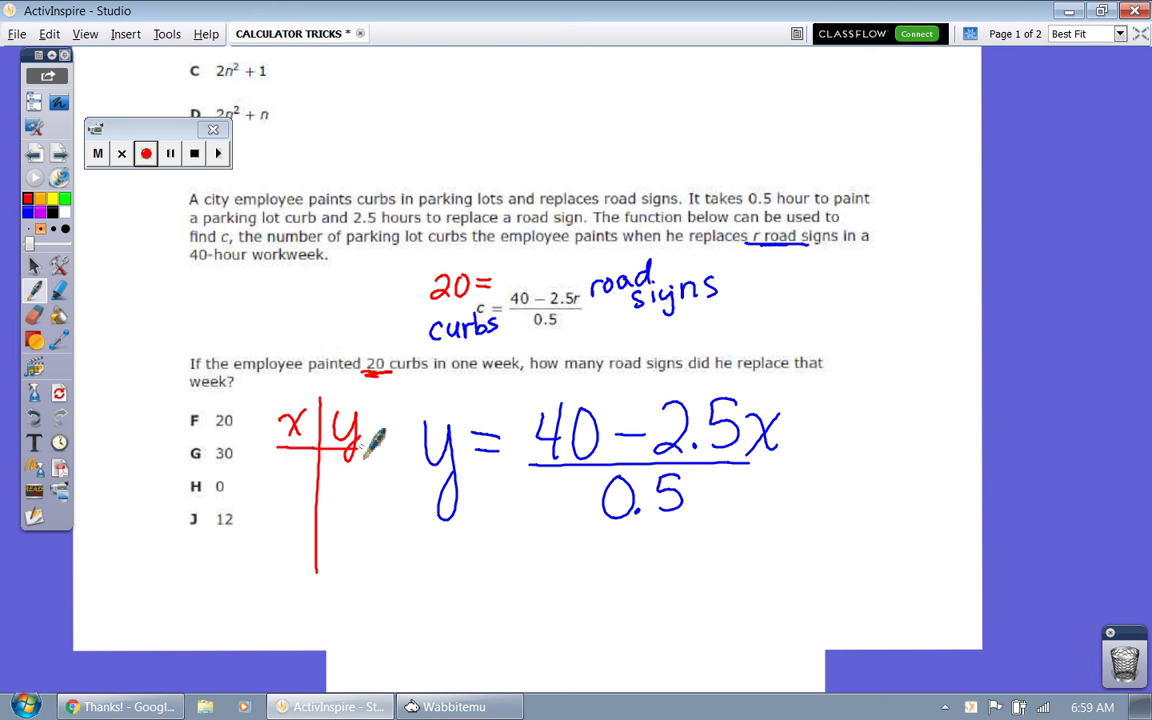
- Circle "20 =", "curbs" and the handwritten y together in red, and write 20 in the table's y column
mouse_move(445, 252)
left_mouse_down()
mouse_move(400, 404)
mouse_move(402, 498)
mouse_move(417, 552)
mouse_move(457, 560)
mouse_move(474, 452)
mouse_move(467, 402)
mouse_move(504, 330)
mouse_move(482, 258)
left_mouse_up()
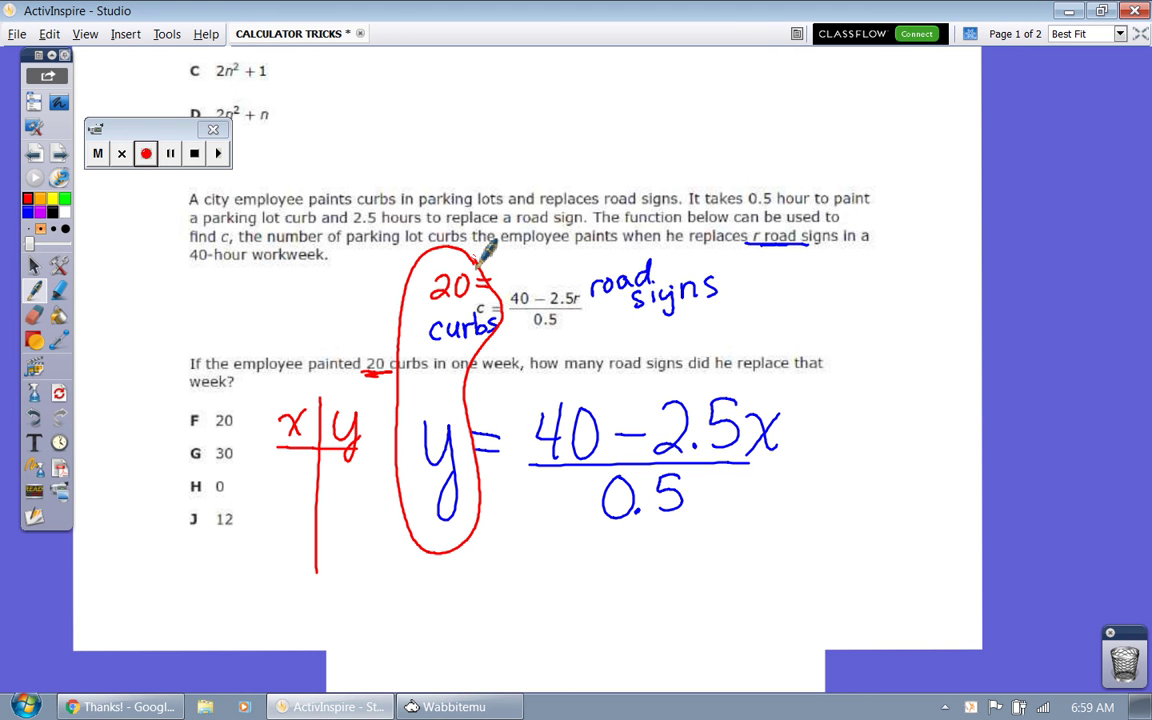
left_click_drag(328, 458, 346, 478)
left_click_drag(362, 456, 360, 457)
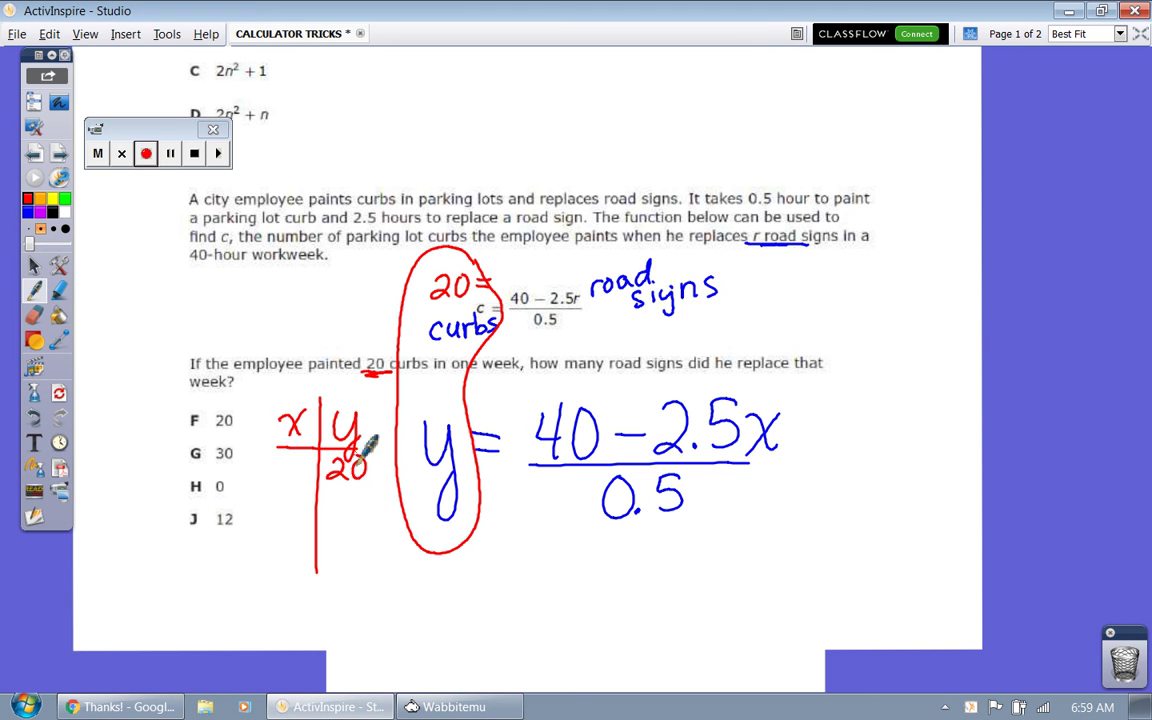
- Write a blue question mark in the table's x column and draw a yellow cloud around the handwritten equation
left_click(28, 212)
left_click_drag(287, 455, 294, 470)
left_click(294, 481)
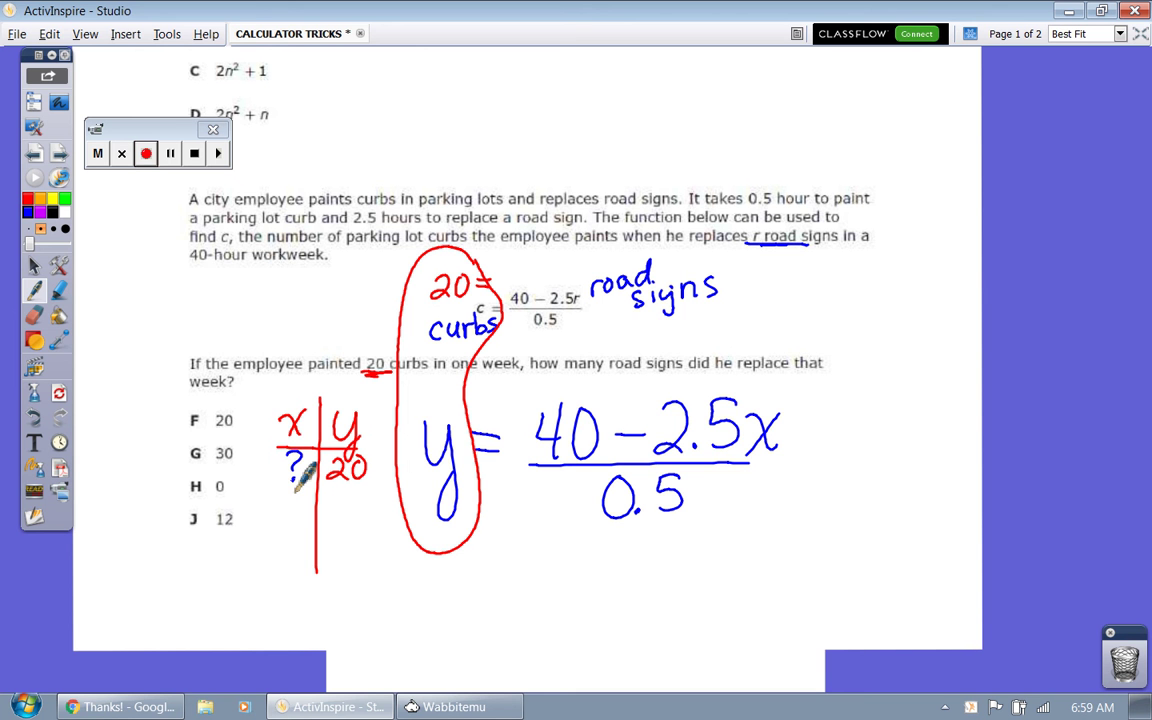
left_click(53, 201)
mouse_move(489, 380)
left_mouse_down()
mouse_move(435, 460)
mouse_move(555, 552)
mouse_move(682, 571)
mouse_move(760, 380)
mouse_move(612, 352)
mouse_move(497, 368)
left_mouse_up()
- Switch to the Wabbitemu calculator, clear the stored equations in the Y= editor and return to Y1
left_click(455, 707)
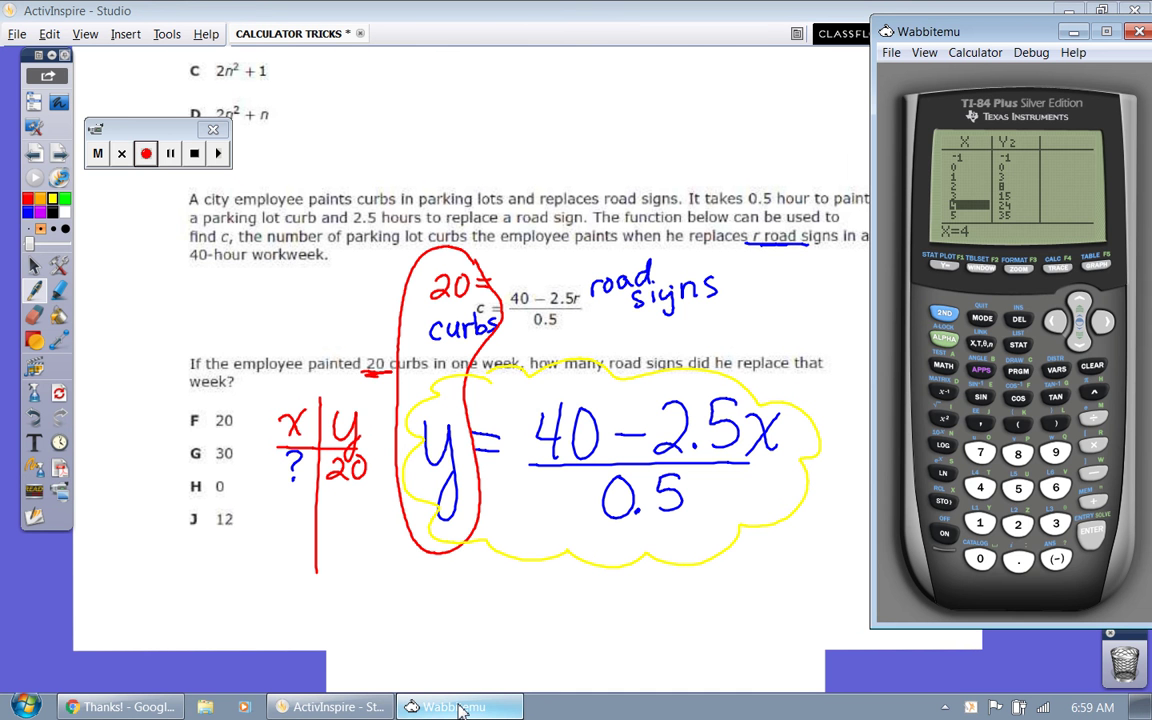
left_click(944, 267)
left_click(1092, 367)
key("Down")
left_click(1092, 367)
key("Up")
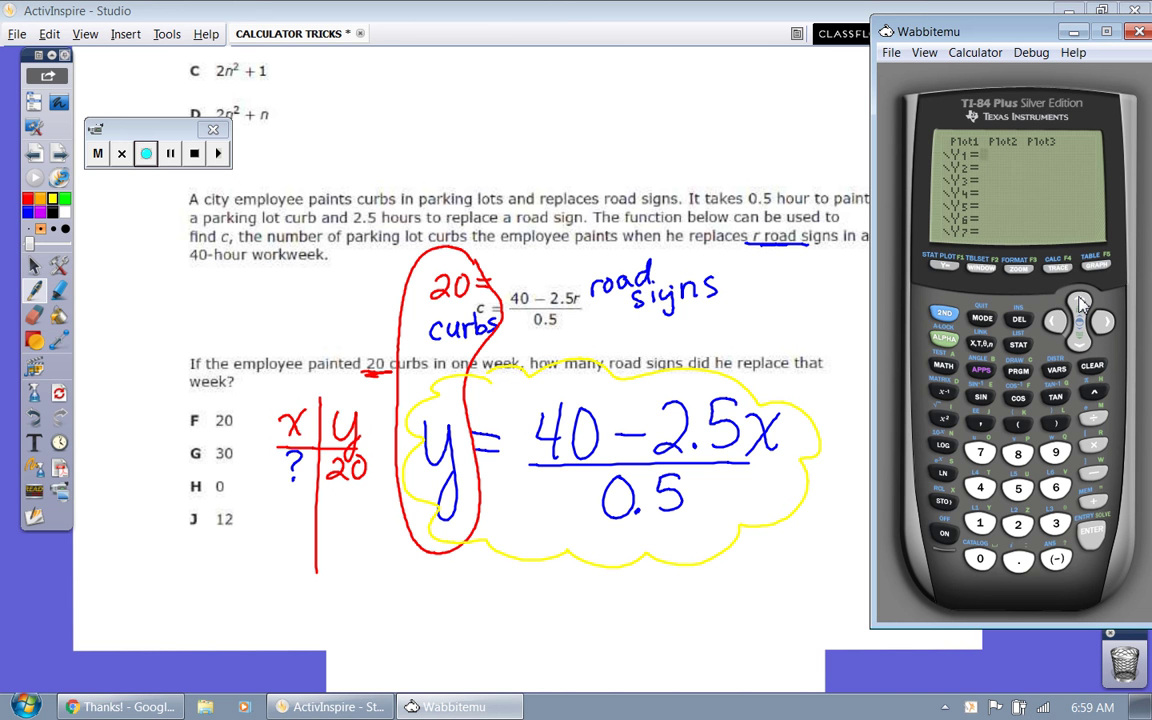
- Enter Y1 as a fraction with numerator 40 − 2.5X and denominator 0.5
left_click(944, 340)
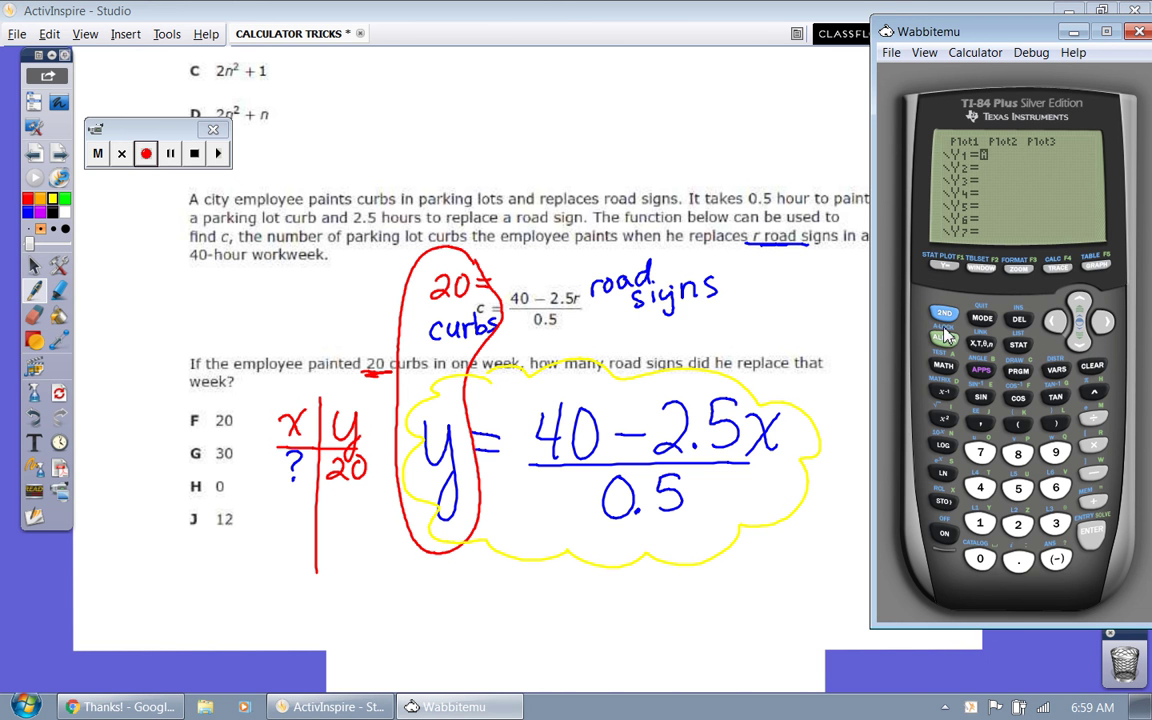
left_click(946, 266)
left_click(1092, 536)
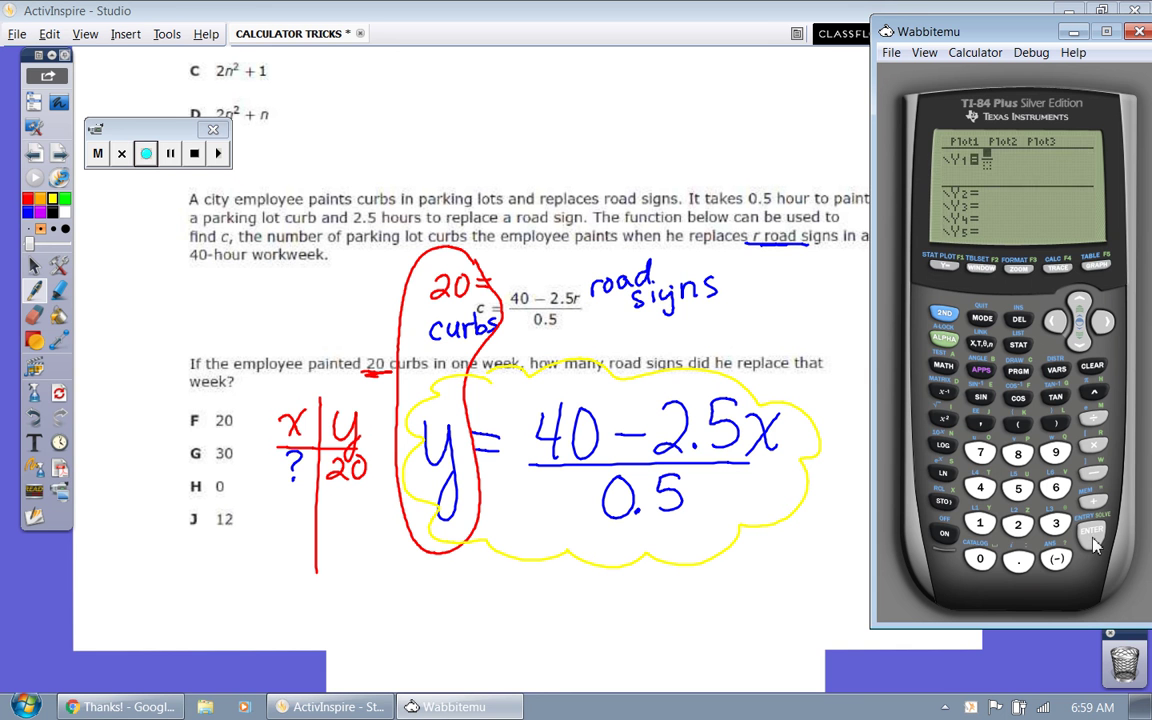
type("40")
left_click(1092, 474)
type("2.5")
left_click(982, 344)
key("Down")
type("0.5")
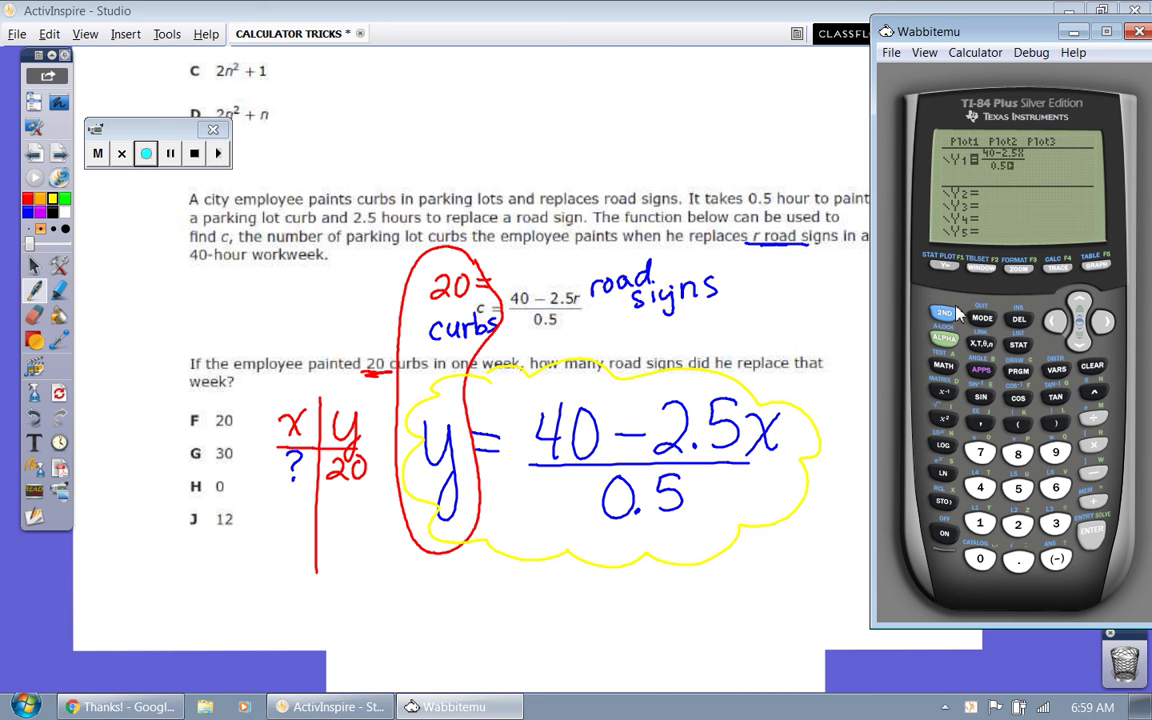
- Display the table of values, find the row where Y1 is 20, and mark answer J (12) on the problem page
left_click(945, 313)
left_click(1095, 266)
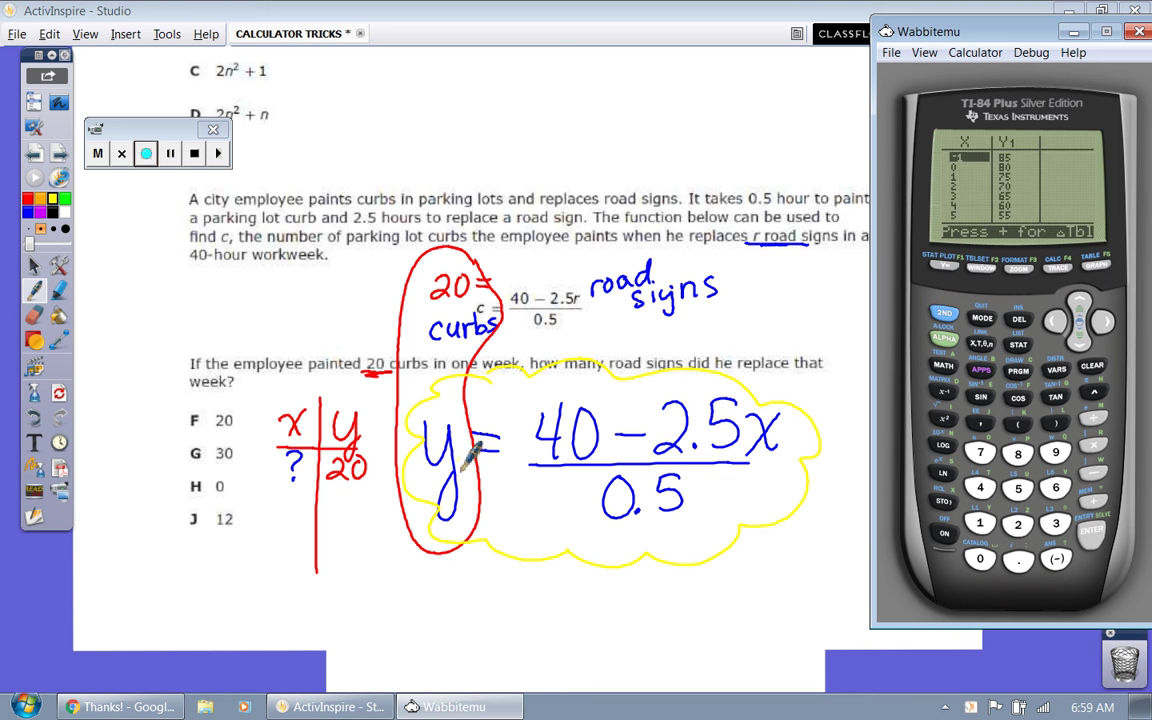
left_click(1079, 342)
left_click(1079, 342)
left_click(1079, 342)
left_click(1079, 342)
left_click(1079, 342)
left_click(1079, 342)
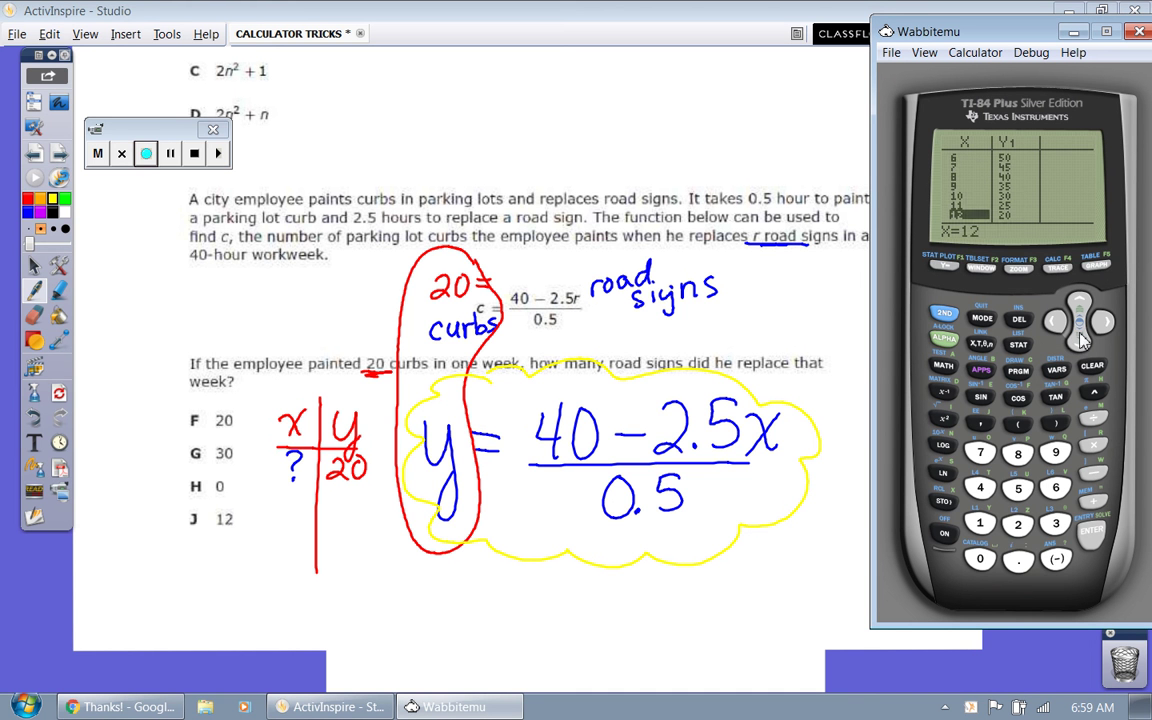
mouse_move(232, 498)
left_mouse_down()
mouse_move(194, 555)
mouse_move(270, 513)
mouse_move(212, 512)
left_mouse_up()
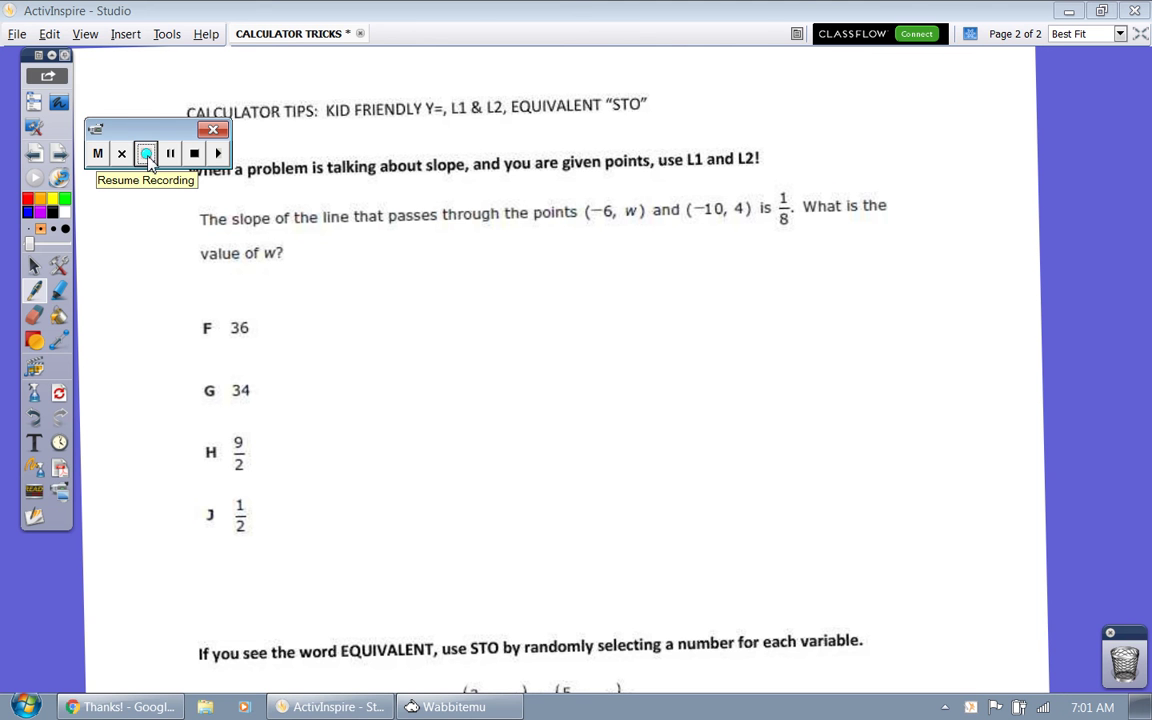
- On the slope problem page, write y = mx + b in red above the question and underline the m
left_click(146, 154)
left_click(29, 207)
mouse_move(804, 118)
left_mouse_down()
mouse_move(817, 180)
mouse_move(831, 140)
mouse_move(911, 147)
mouse_move(968, 128)
left_mouse_up()
left_click_drag(860, 151, 890, 151)
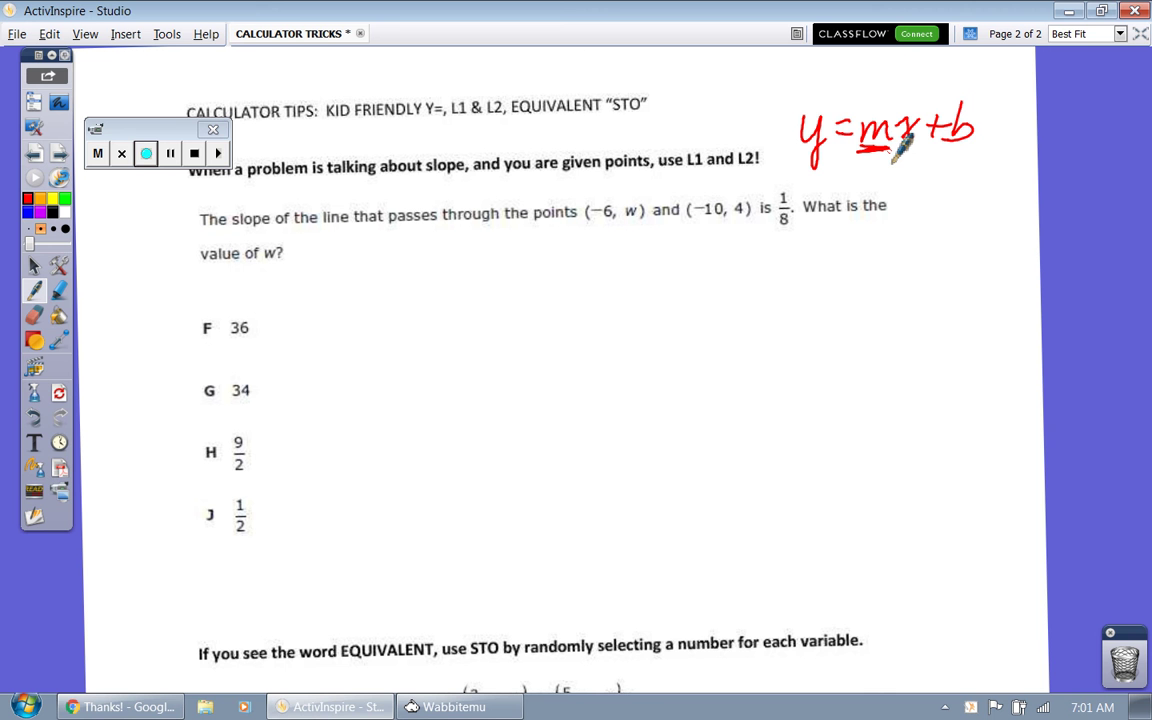
- Underline w in the point (−6, w) in red, and draw an arrow from the handwritten m down to a handwritten 1/8
left_click_drag(624, 224, 640, 223)
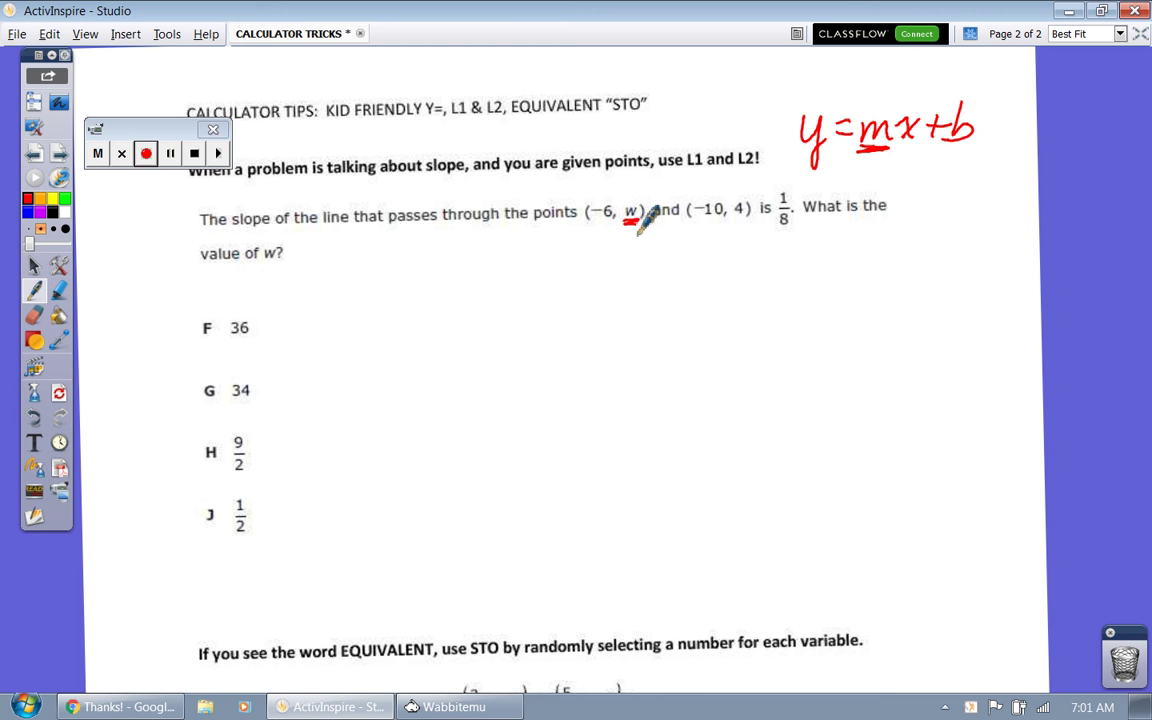
mouse_move(872, 152)
left_mouse_down()
mouse_move(920, 246)
mouse_move(931, 246)
mouse_move(907, 250)
mouse_move(920, 305)
left_mouse_up()
mouse_move(908, 309)
left_mouse_down()
mouse_move(935, 308)
mouse_move(930, 320)
left_mouse_up()
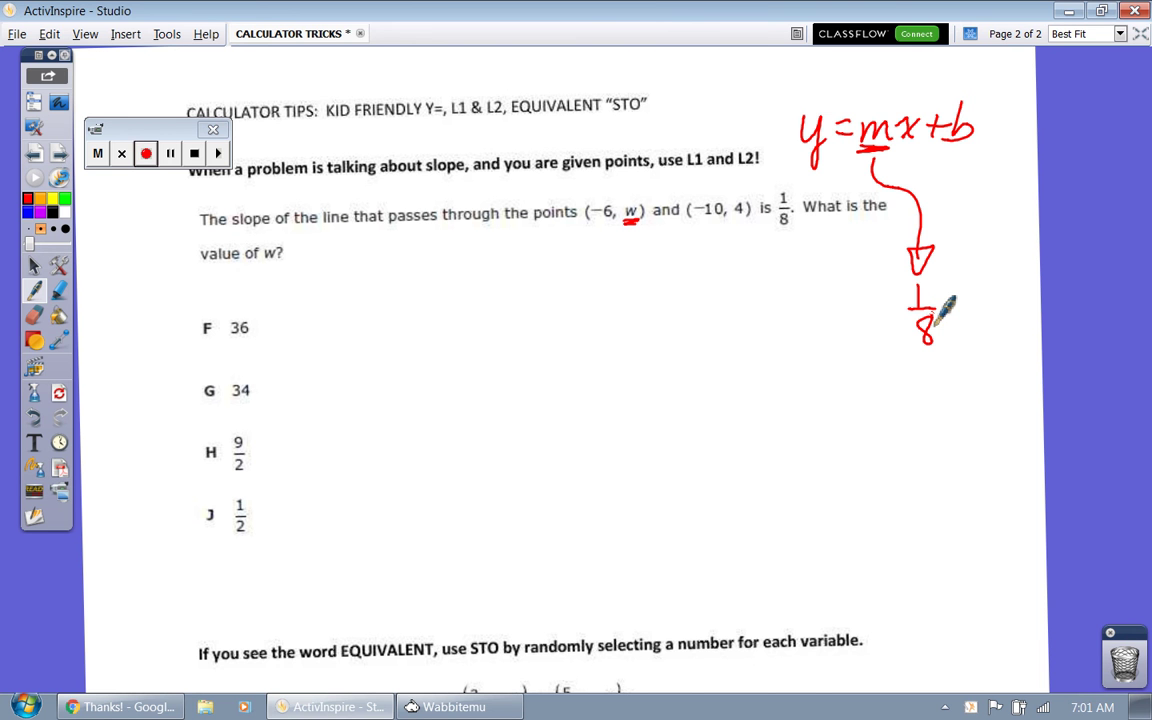
- Bring up the Wabbitemu calculator and draw a red arrow from answer F's 36 to the underlined w
left_click(455, 707)
left_click_drag(872, 36, 762, 38)
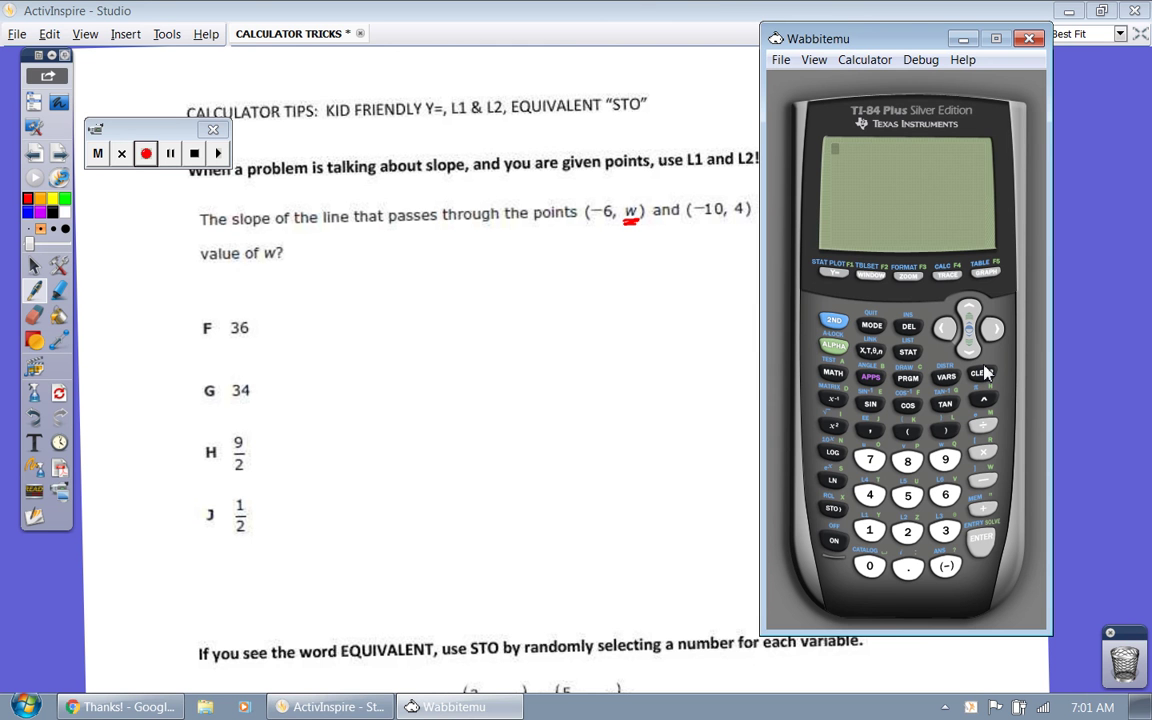
mouse_move(259, 325)
left_mouse_down()
mouse_move(453, 372)
mouse_move(545, 356)
mouse_move(593, 316)
mouse_move(623, 240)
left_mouse_up()
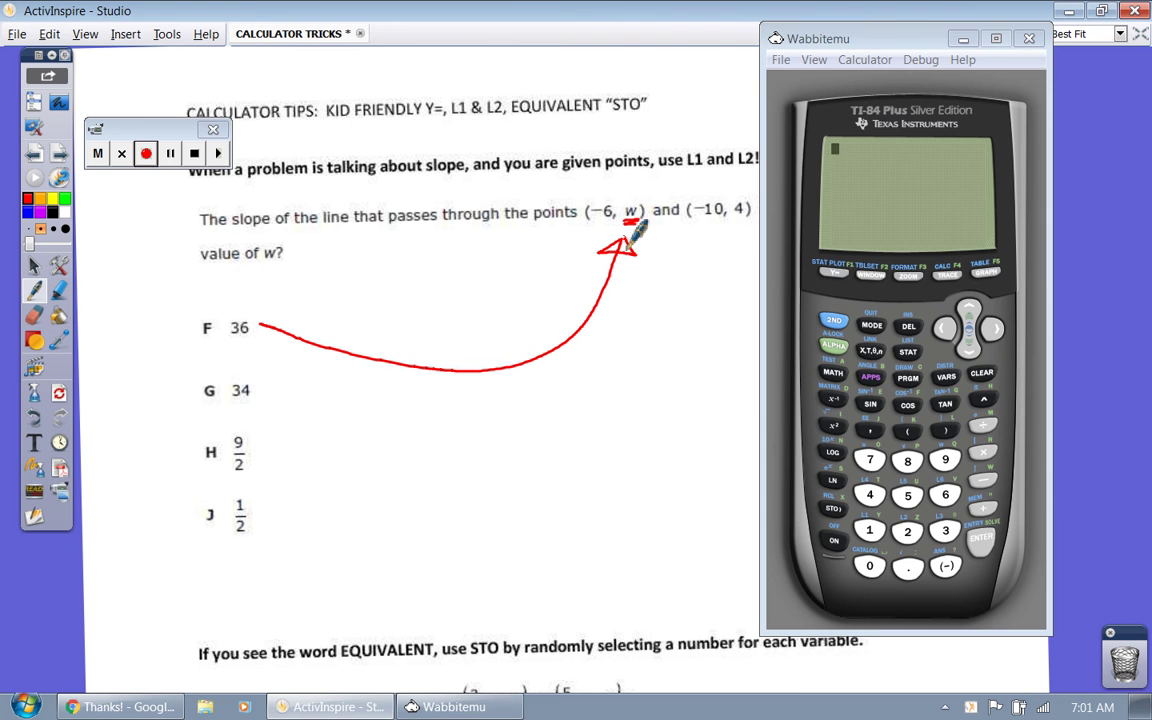
- Move the calculator clear of the question's points and slope, and open its statistics list editor
left_click_drag(862, 38, 911, 68)
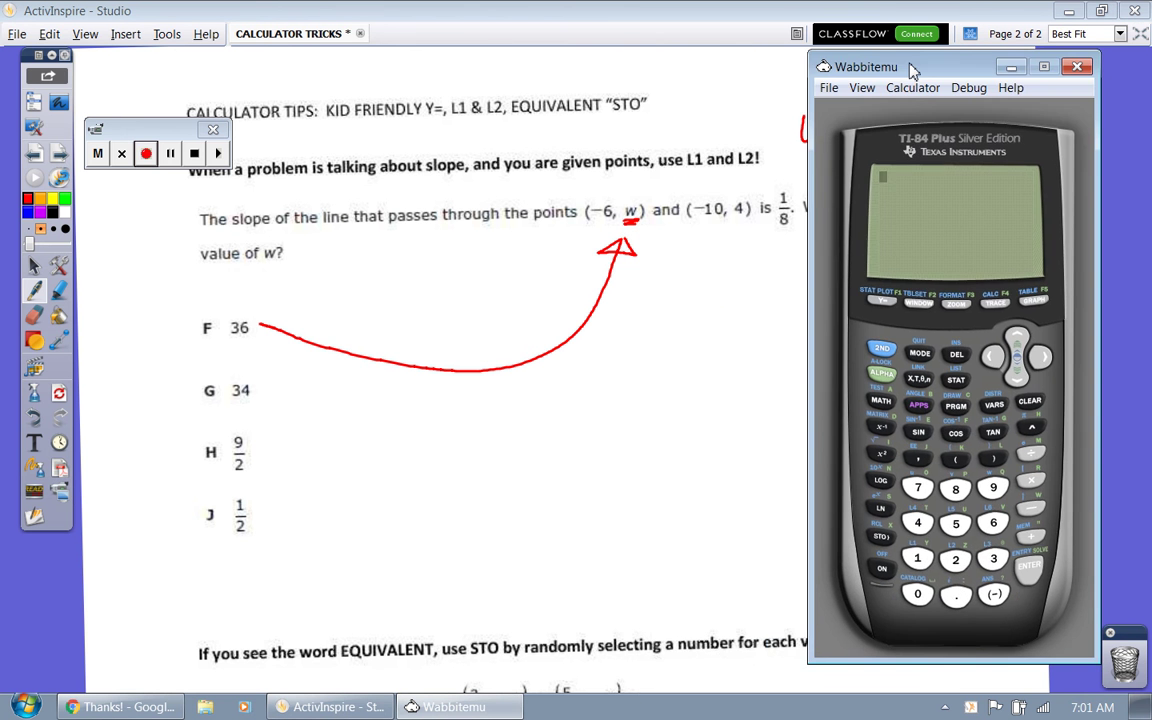
left_click(955, 385)
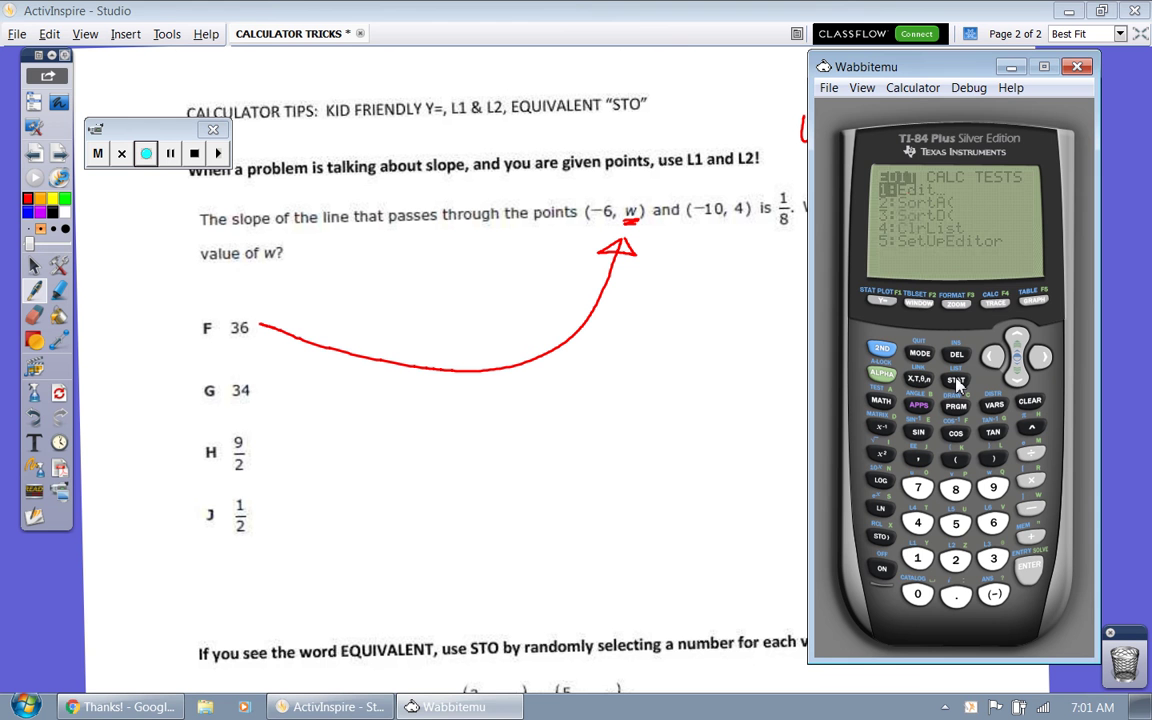
left_click(1029, 568)
- Write L1 and L2 in green as column headings in the blank area below the question
left_click(64, 199)
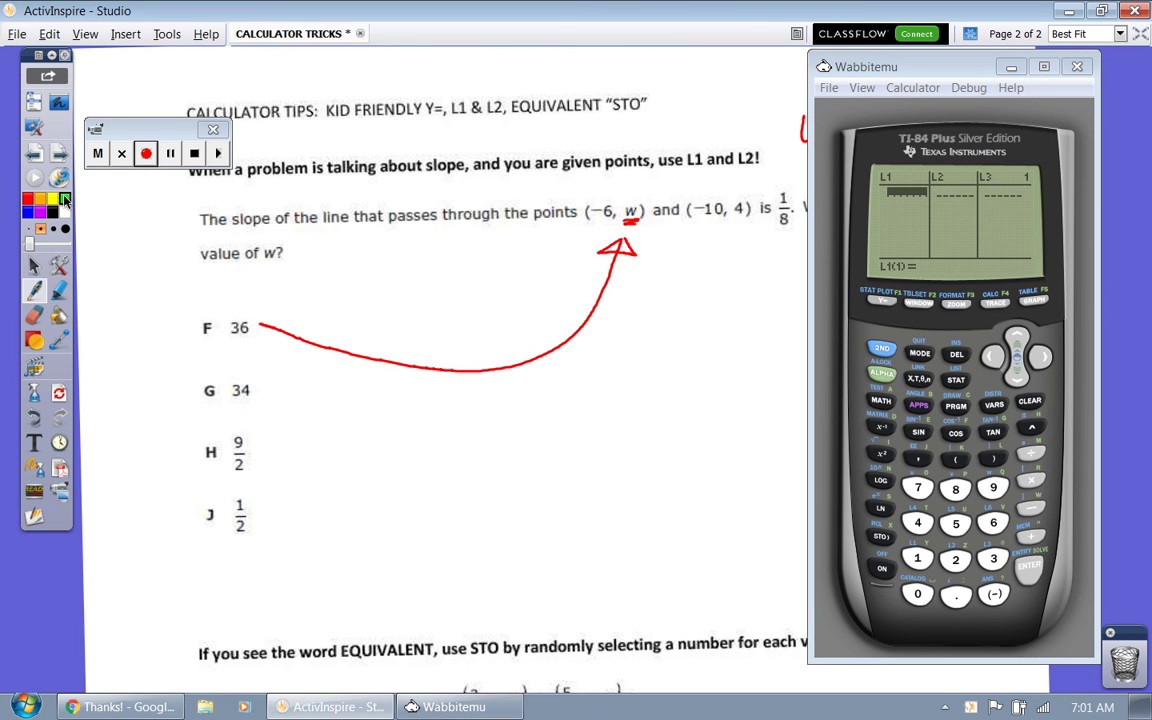
left_click_drag(520, 380, 546, 422)
mouse_move(632, 372)
left_mouse_down()
mouse_move(631, 416)
mouse_move(681, 426)
left_mouse_up()
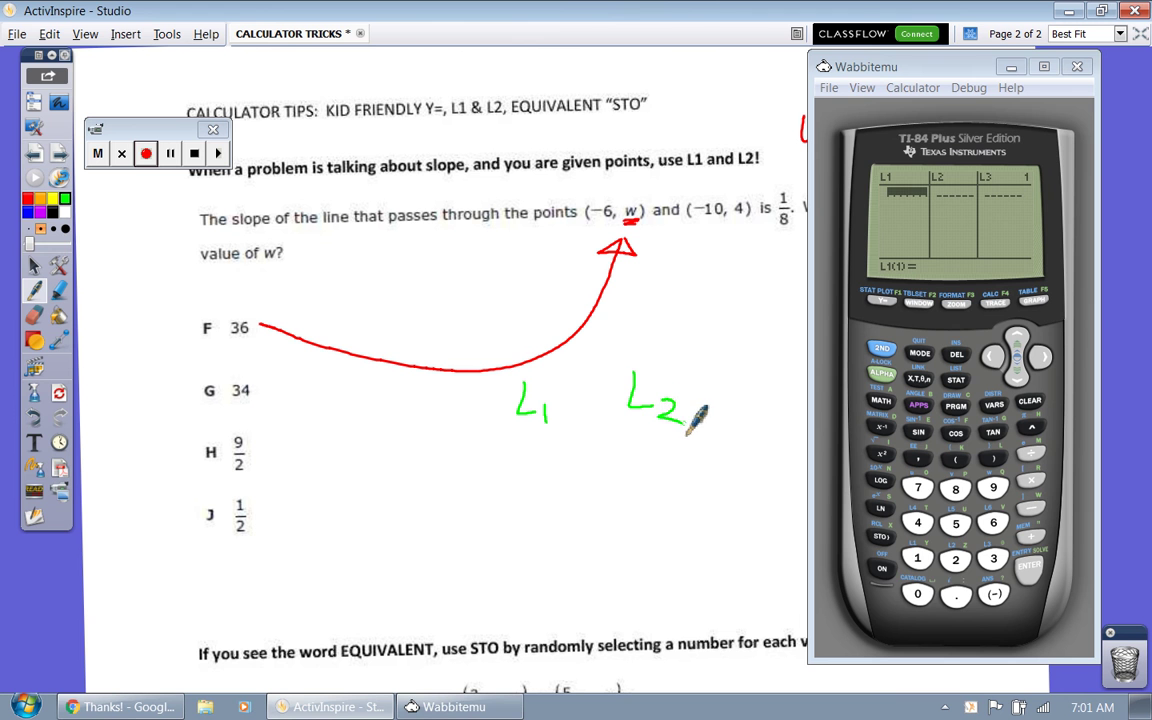
- Draw red table lines around the L1 and L2 headings, with (x) under L1 and (y) under L2
left_click(30, 203)
left_click_drag(590, 372, 590, 587)
left_click_drag(483, 425, 722, 436)
mouse_move(517, 432)
left_mouse_down()
mouse_move(513, 458)
mouse_move(546, 456)
left_mouse_up()
mouse_move(545, 437)
left_mouse_down()
mouse_move(524, 458)
mouse_move(563, 456)
left_mouse_up()
mouse_move(646, 436)
left_mouse_down()
mouse_move(641, 458)
mouse_move(660, 452)
left_mouse_up()
mouse_move(668, 440)
left_mouse_down()
mouse_move(659, 475)
mouse_move(686, 460)
left_mouse_up()
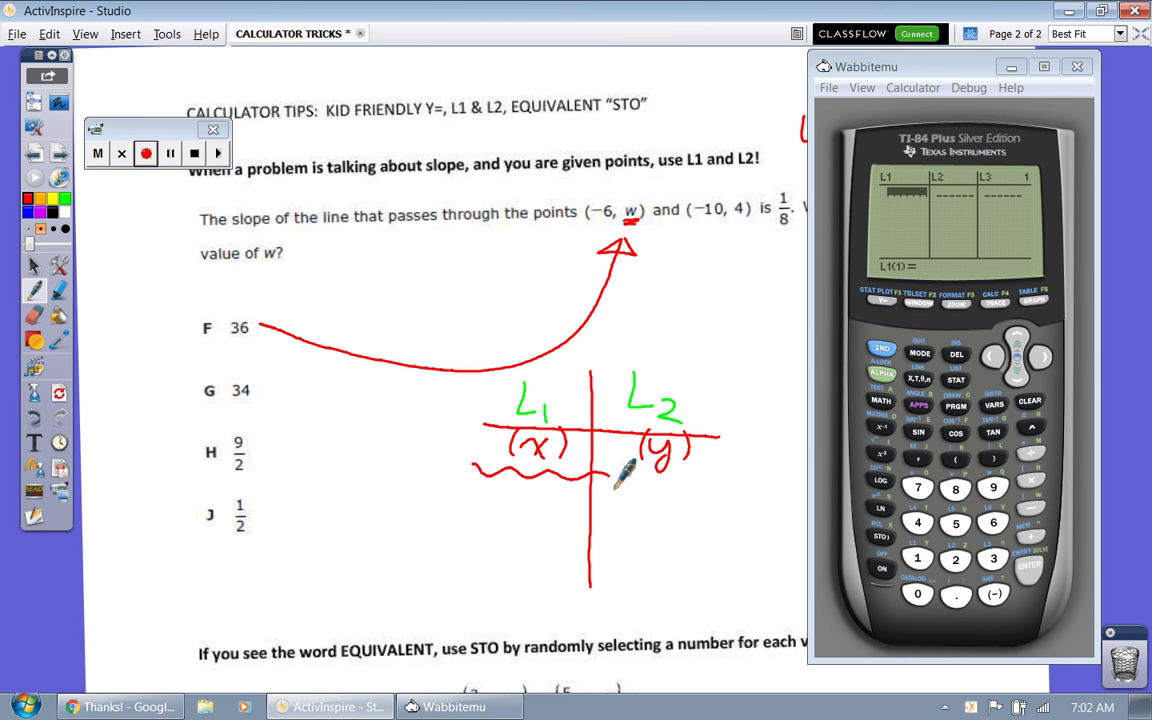
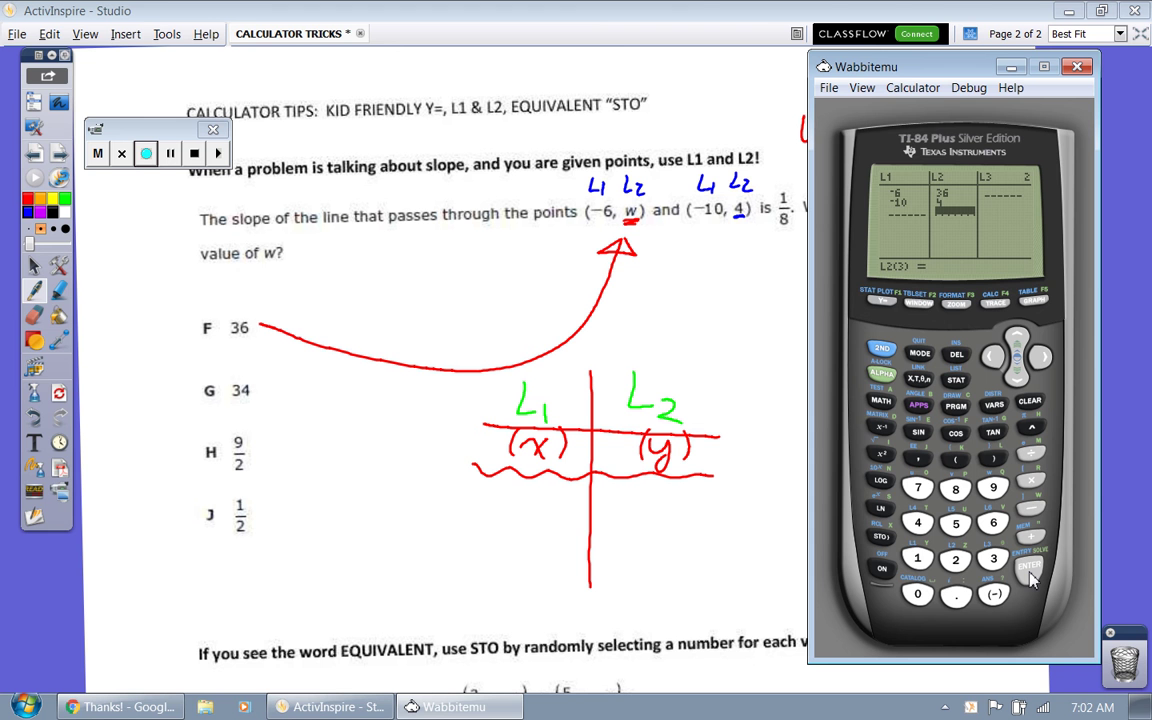
- Display the calculator's statistical calculation commands and move the calculator off the handwritten y = mx + b
left_click(958, 381)
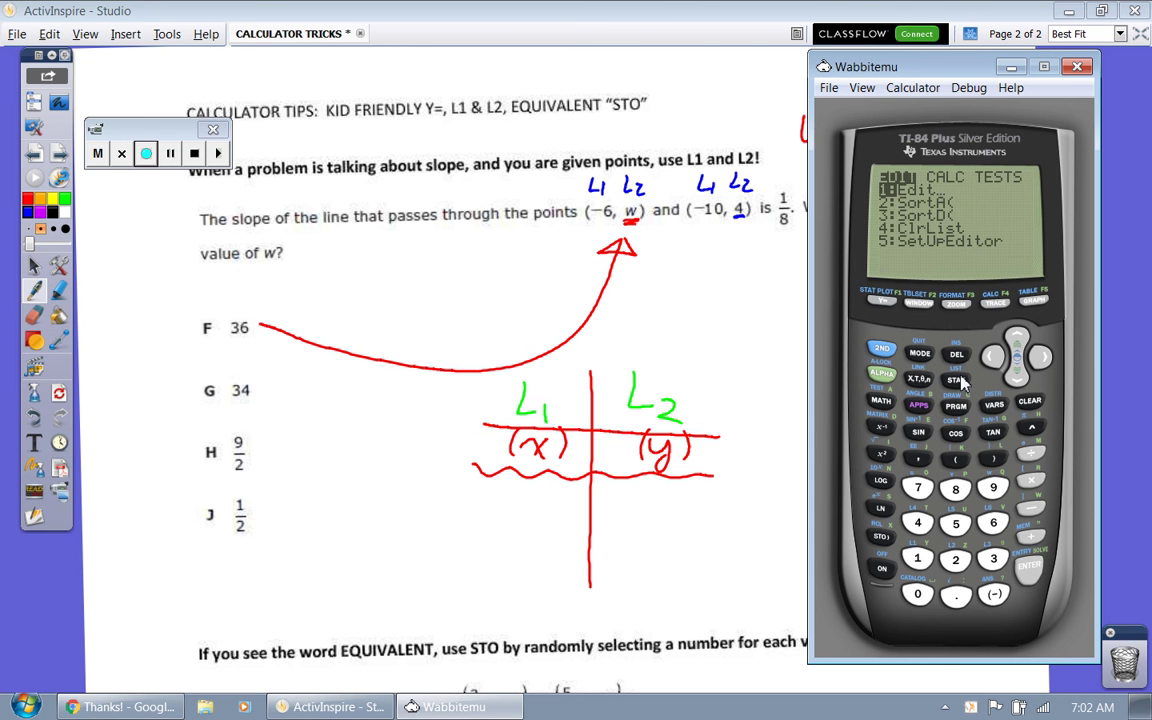
left_click(1040, 358)
left_click_drag(942, 70, 556, 83)
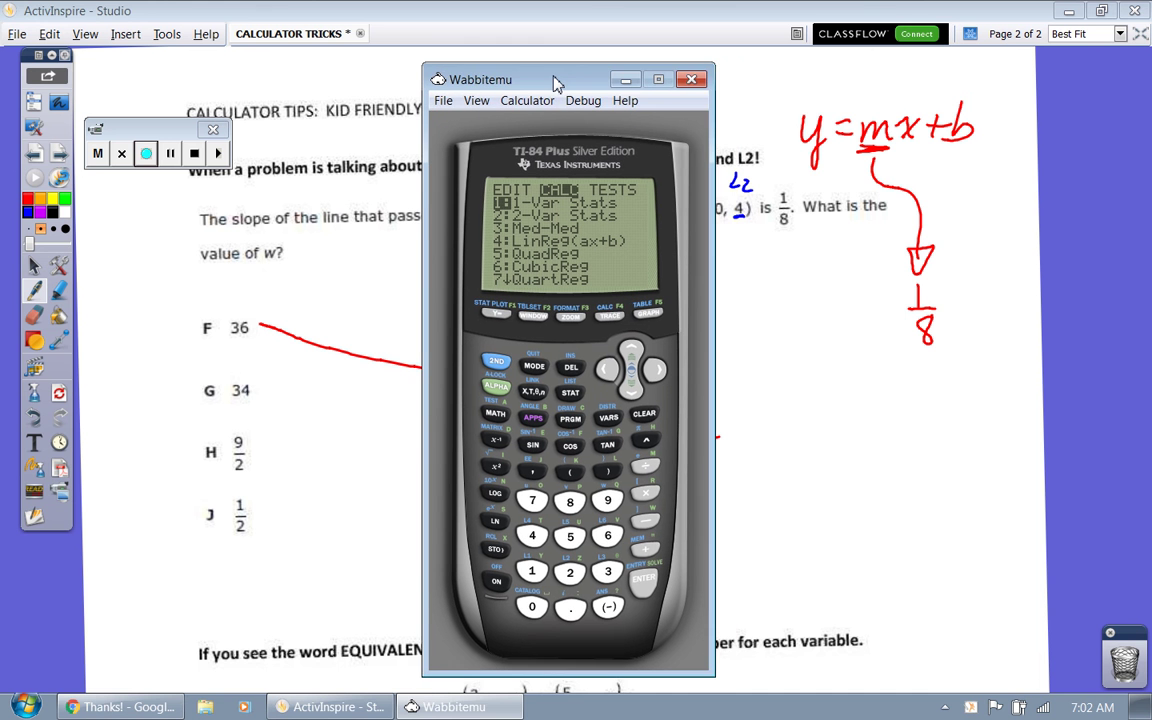
- Annotate the slope notes in blue with ax + b above mx + b, a loop joining a and m, and an equals sign before 1/8
mouse_move(886, 76)
left_mouse_down()
mouse_move(916, 86)
mouse_move(946, 85)
left_mouse_up()
mouse_move(934, 74)
left_mouse_down()
mouse_move(933, 98)
mouse_move(955, 94)
left_mouse_up()
mouse_move(866, 63)
left_mouse_down()
mouse_move(857, 150)
mouse_move(881, 168)
mouse_move(905, 110)
mouse_move(890, 60)
left_mouse_up()
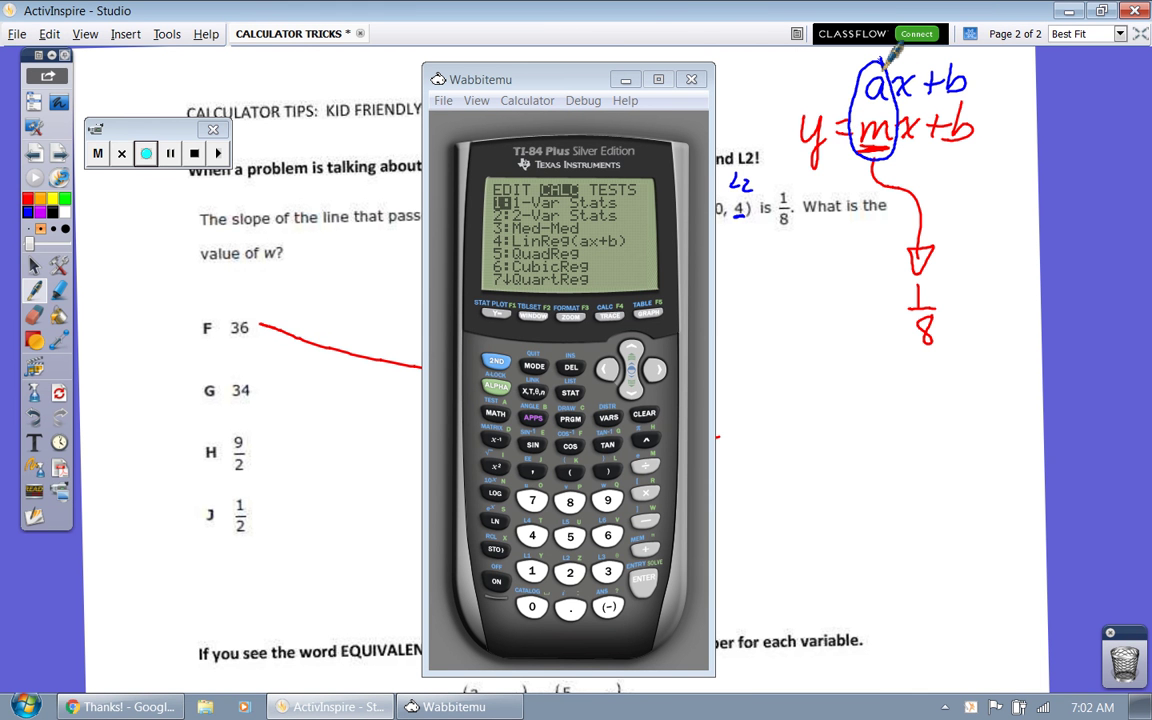
left_click_drag(878, 300, 899, 300)
left_click_drag(879, 310, 902, 311)
- Run LinReg(ax+b) with Xlist L1 and Ylist L2, and cross out answer F in blue
left_click(573, 346)
key("Down")
key("Down")
key("Down")
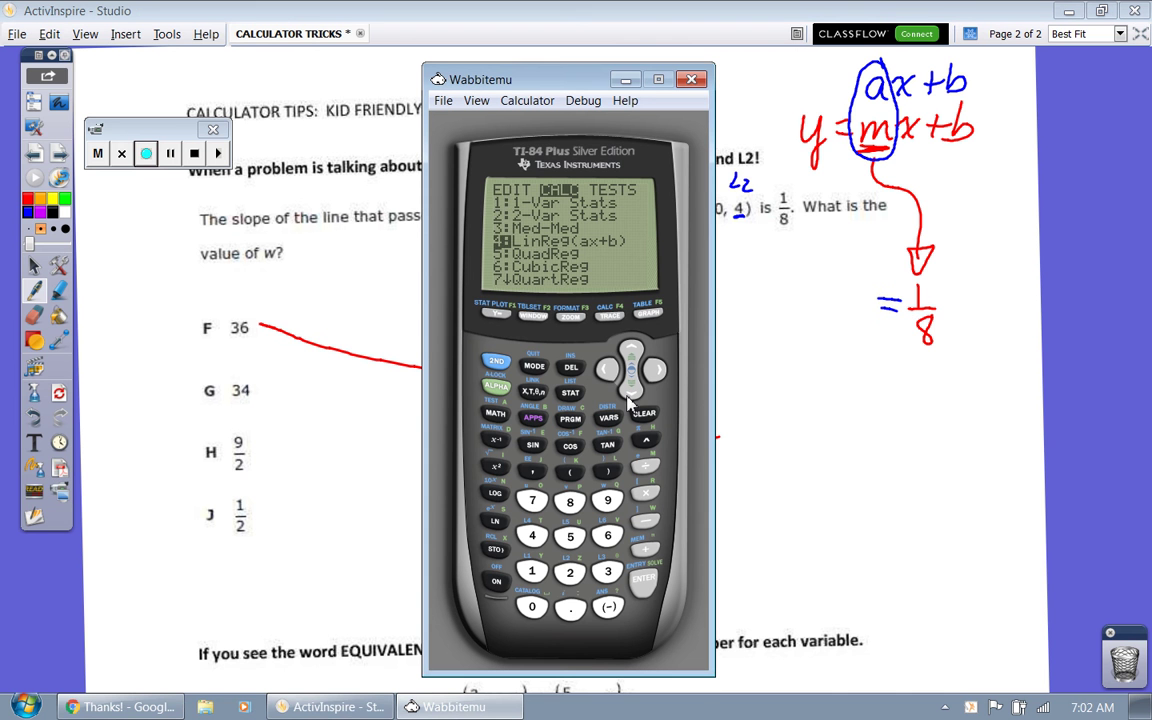
left_click(645, 583)
left_click(633, 388)
left_click(633, 388)
left_click(634, 390)
left_click(635, 393)
left_click(645, 583)
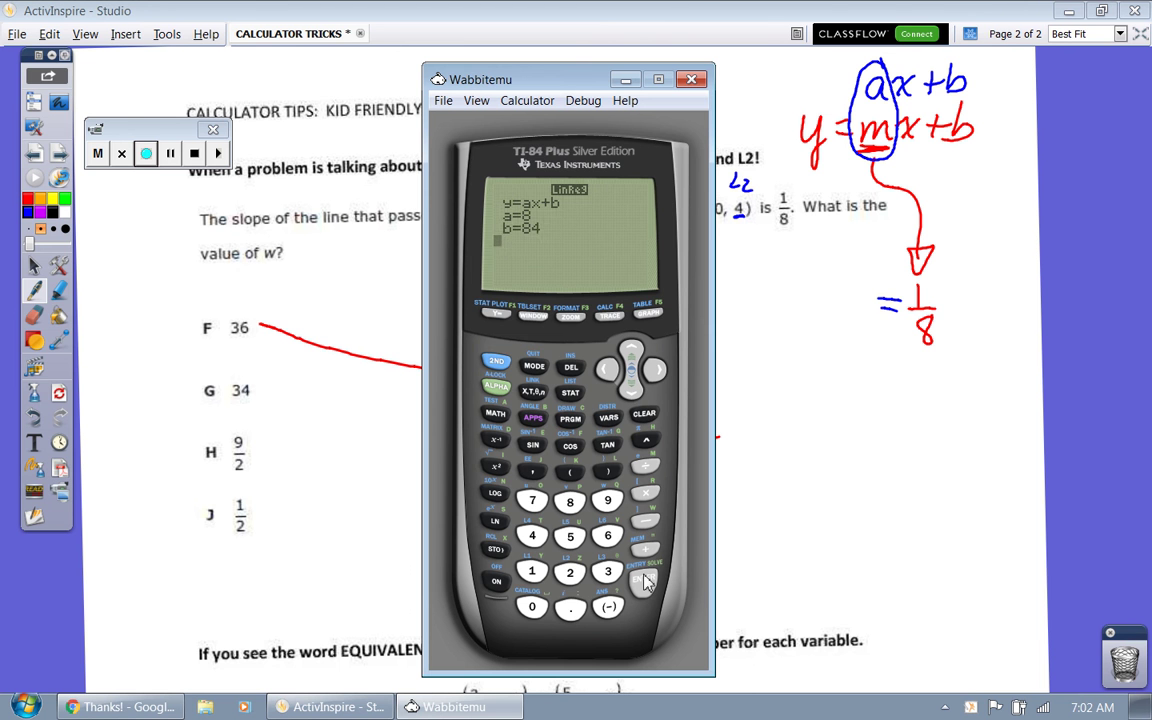
mouse_move(257, 311)
left_mouse_down()
mouse_move(204, 344)
mouse_move(257, 347)
left_mouse_up()
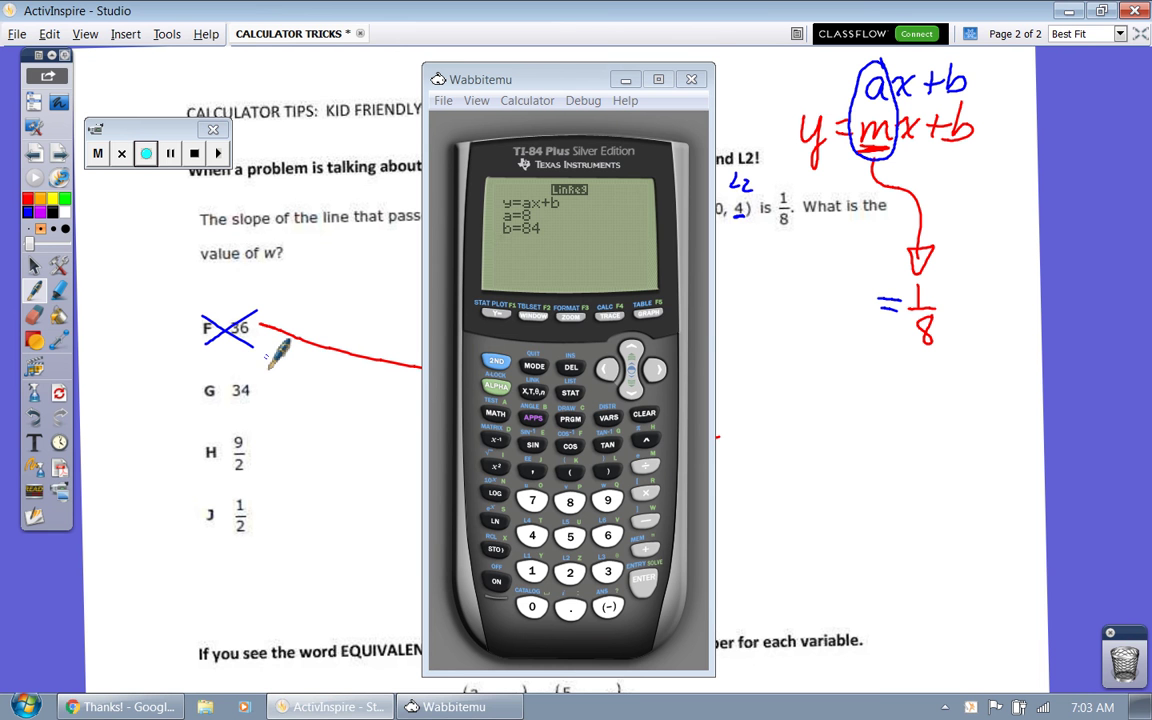
- Reopen the list editor, move the calculator off the problem's points, and replace the first L2 entry with 34
left_click_drag(520, 79, 584, 70)
left_click(636, 388)
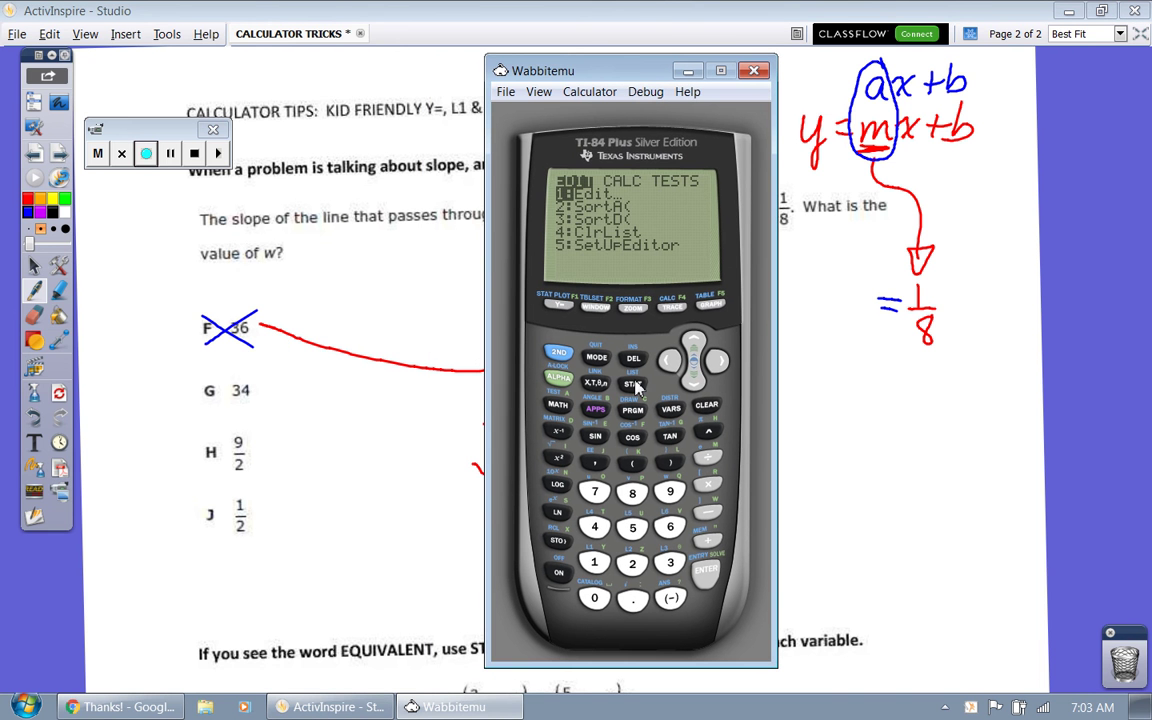
left_click(707, 572)
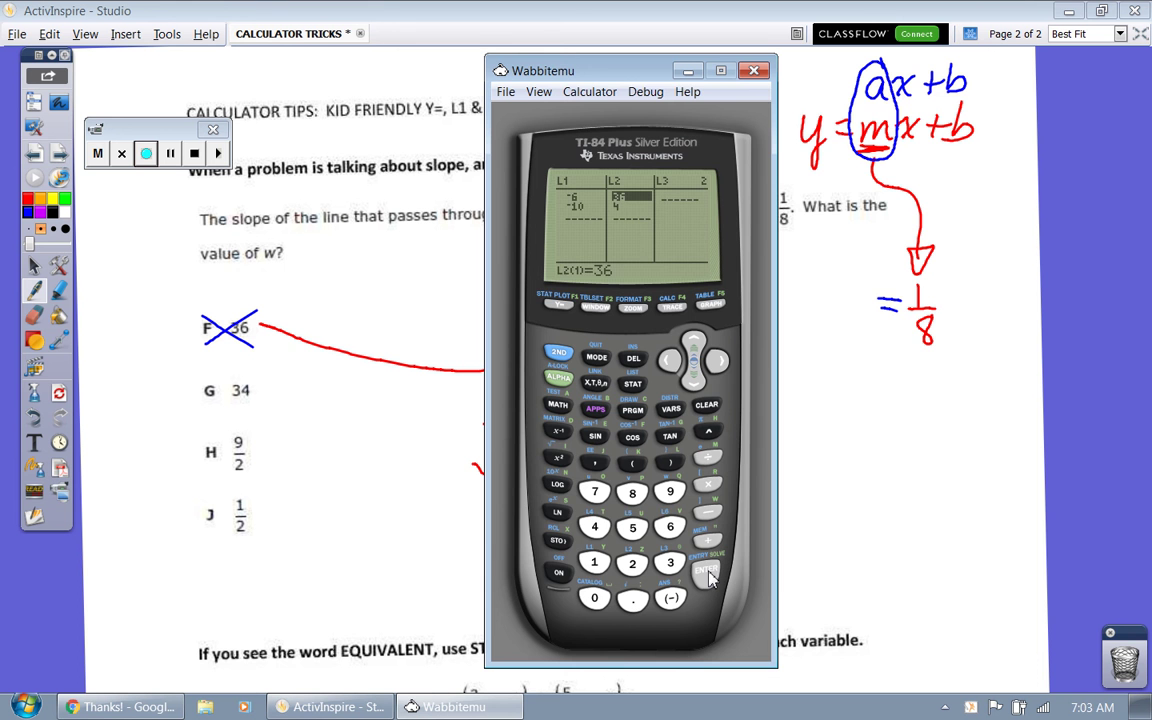
left_click_drag(612, 71, 812, 78)
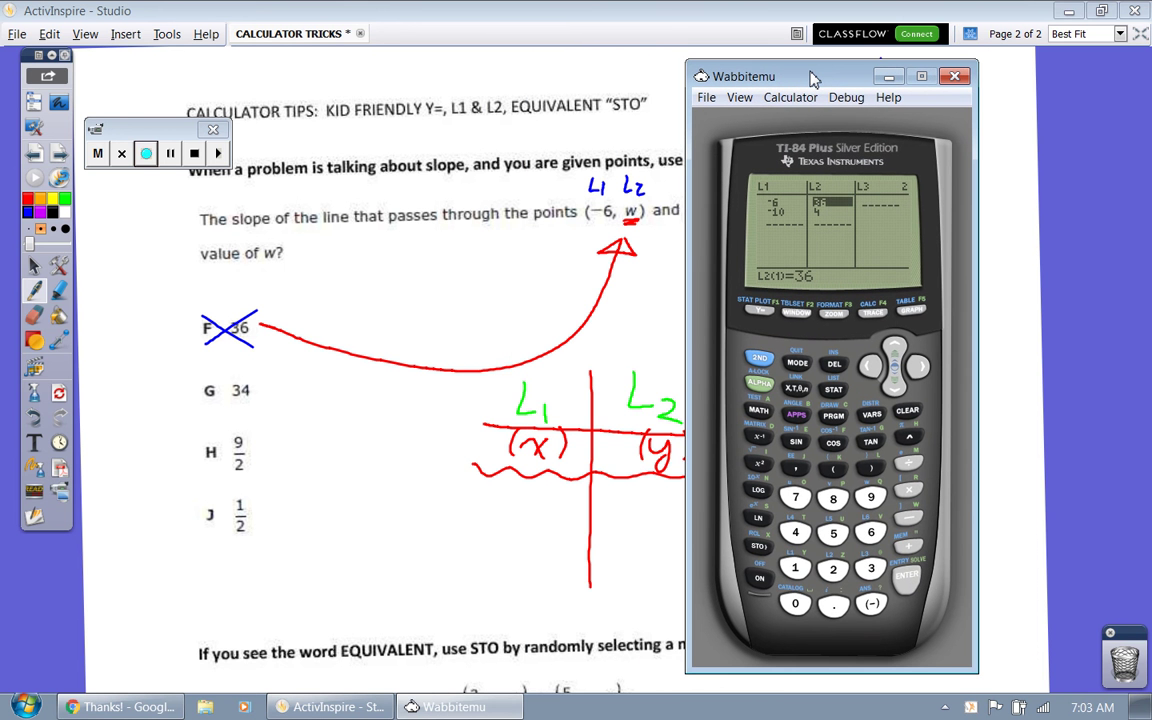
left_click(871, 568)
left_click(795, 532)
left_click(907, 577)
- Run LinReg(ax+b) on L1 and L2 to test answer G
left_click(833, 389)
left_click(918, 366)
left_click(795, 532)
key("Down")
key("Down")
key("Down")
key("Down")
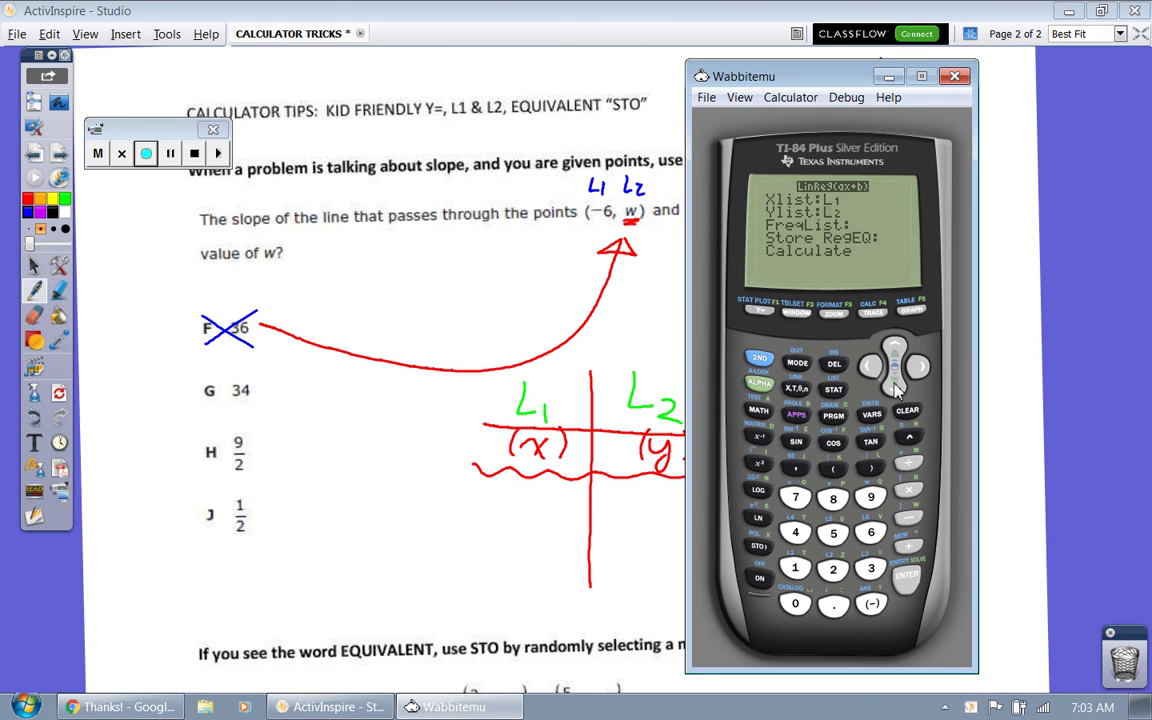
left_click(906, 579)
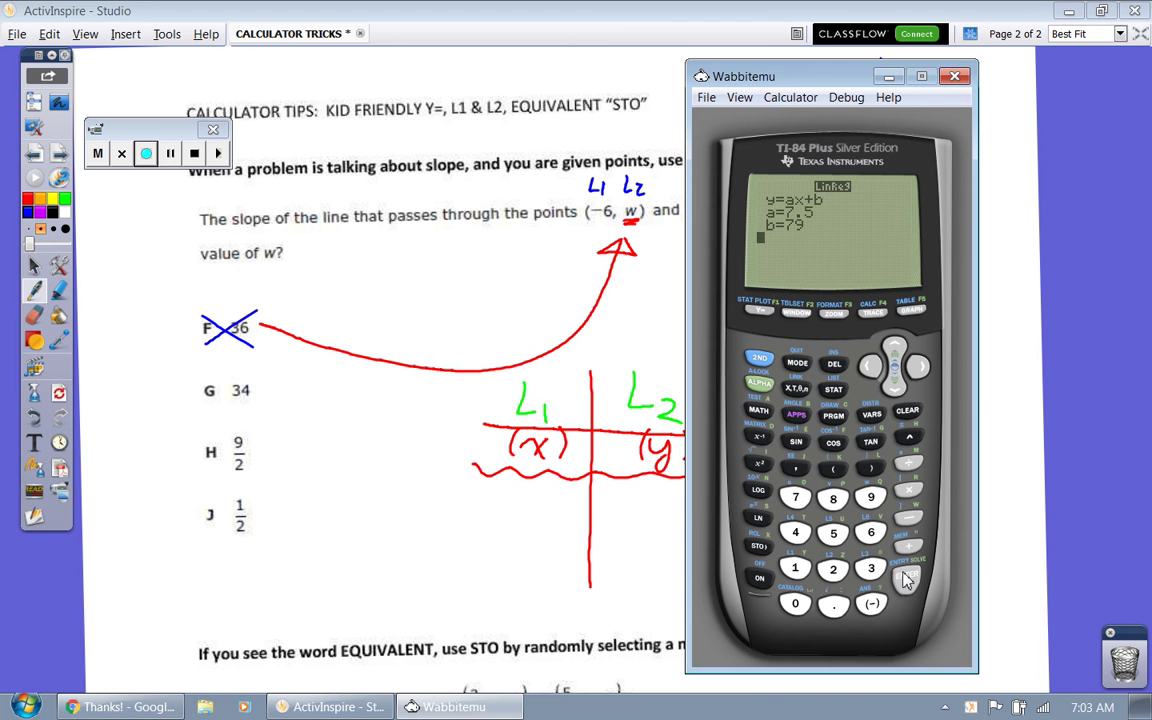
- Move the calculator off the handwritten slope notes and cross out answer G in blue
left_click_drag(805, 80, 675, 72)
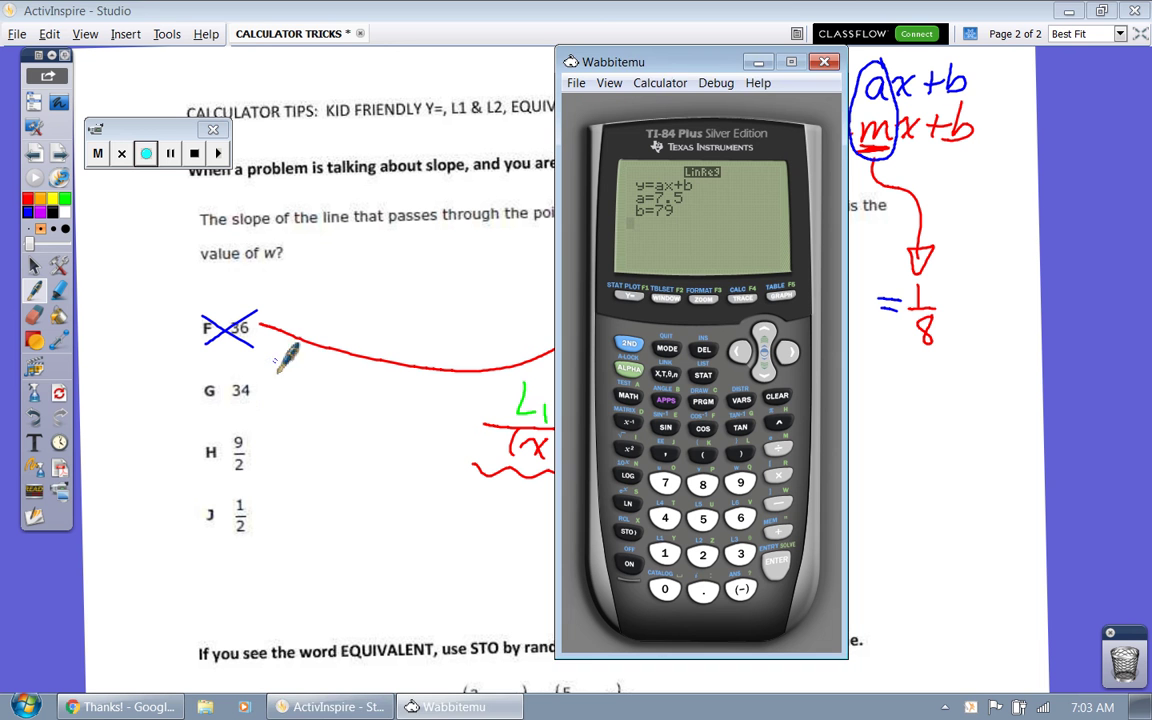
left_click_drag(188, 411, 270, 365)
left_click_drag(196, 376, 269, 409)
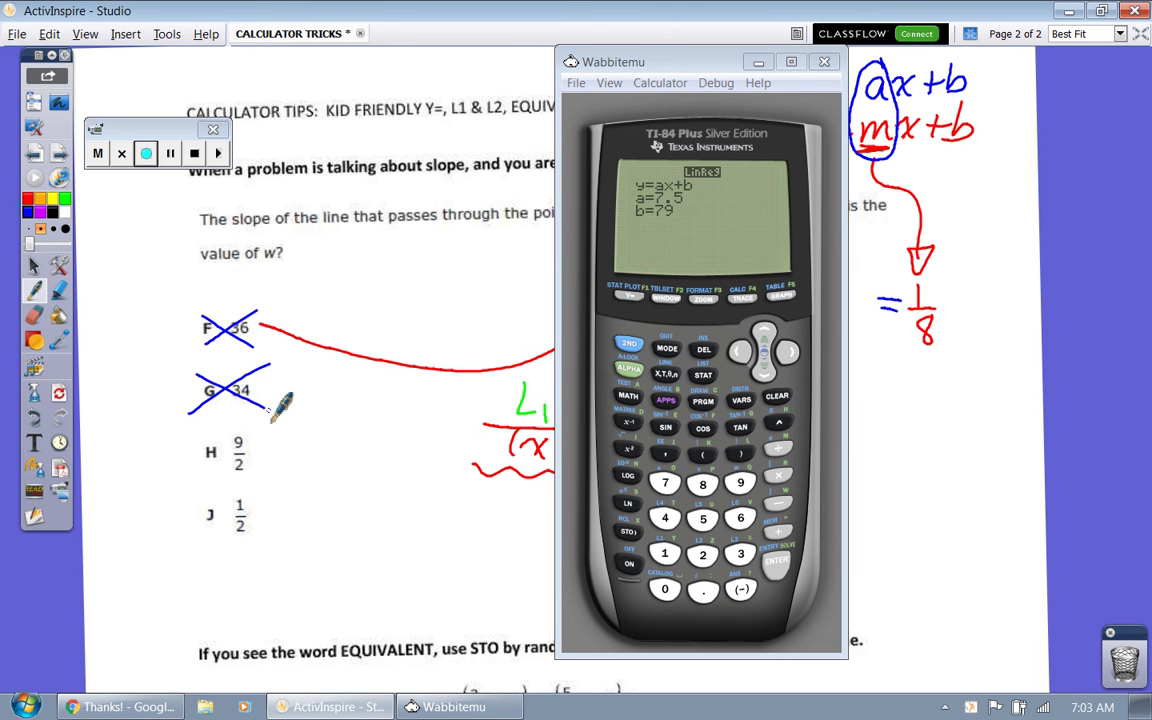
- Reopen the list editor at the first L2 entry and circle answer H (9/2) in blue
left_click(705, 379)
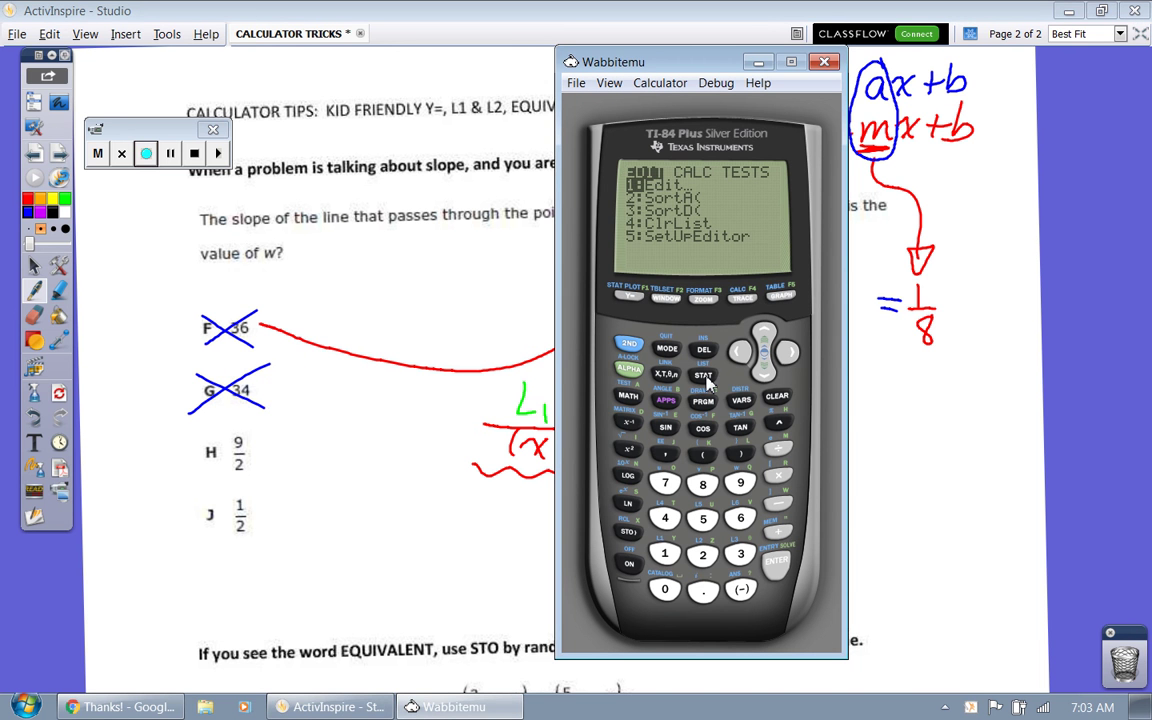
key("Return")
key("Right")
mouse_move(262, 412)
left_mouse_down()
mouse_move(225, 418)
mouse_move(258, 428)
left_mouse_up()
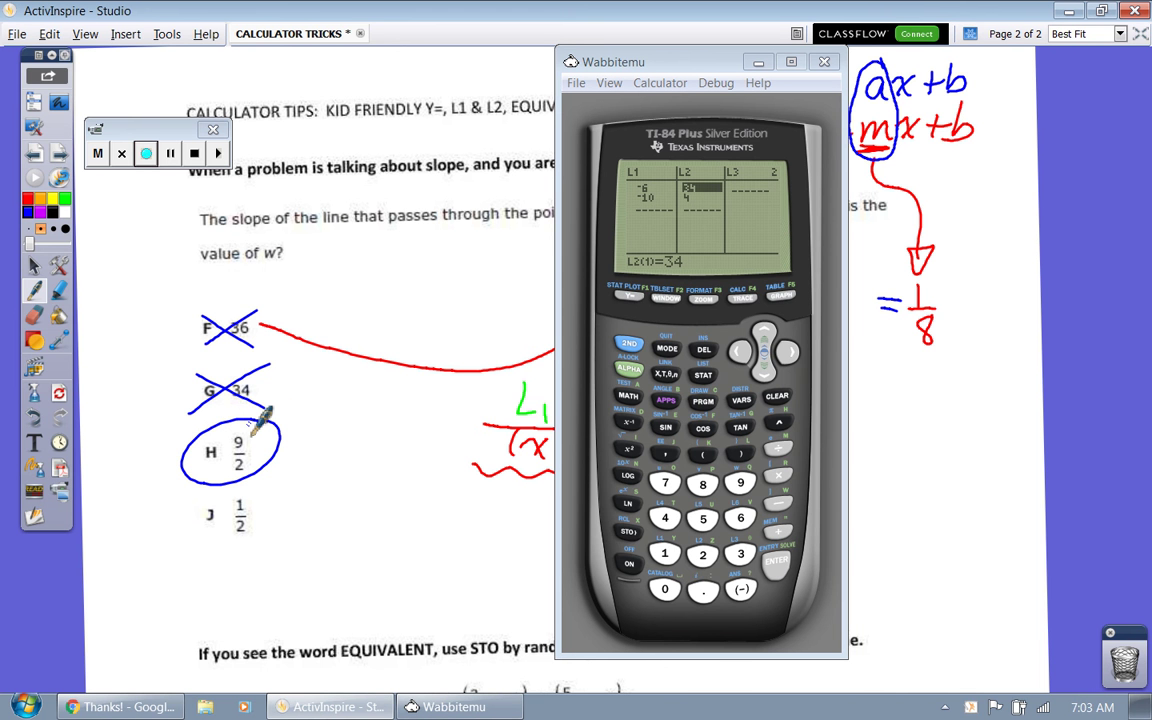
- Replace the first L2 entry with 9/2, entered using the n/d fraction template
left_click(629, 368)
left_click(630, 297)
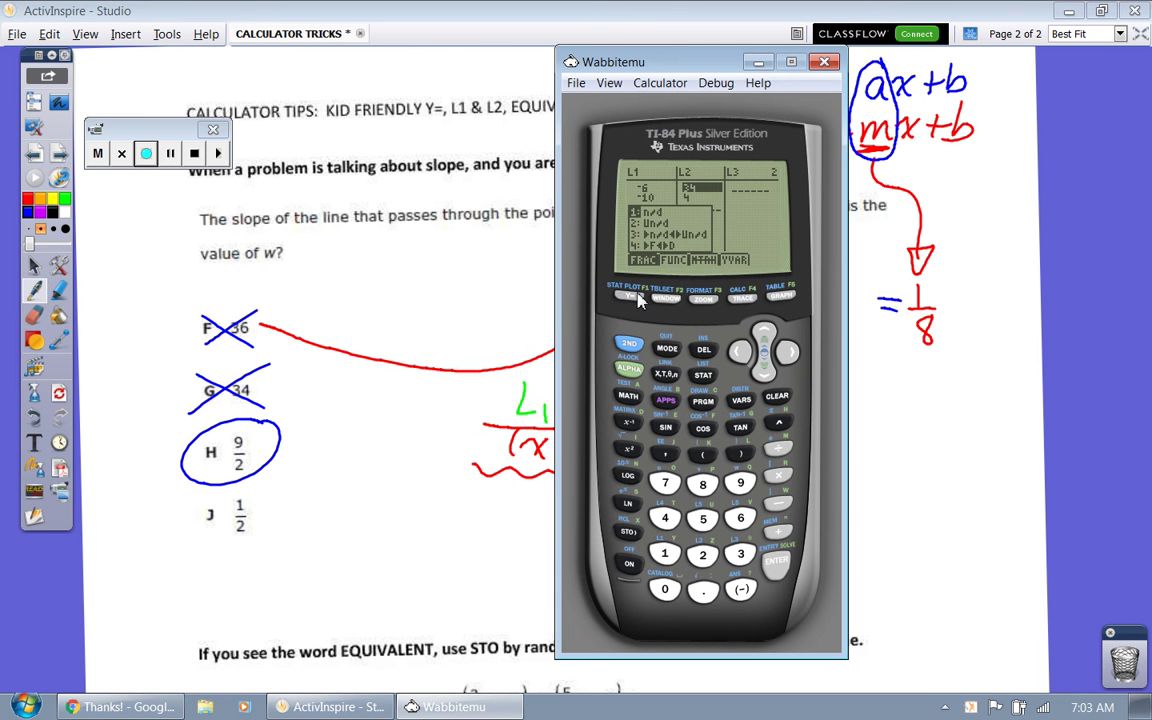
left_click(778, 563)
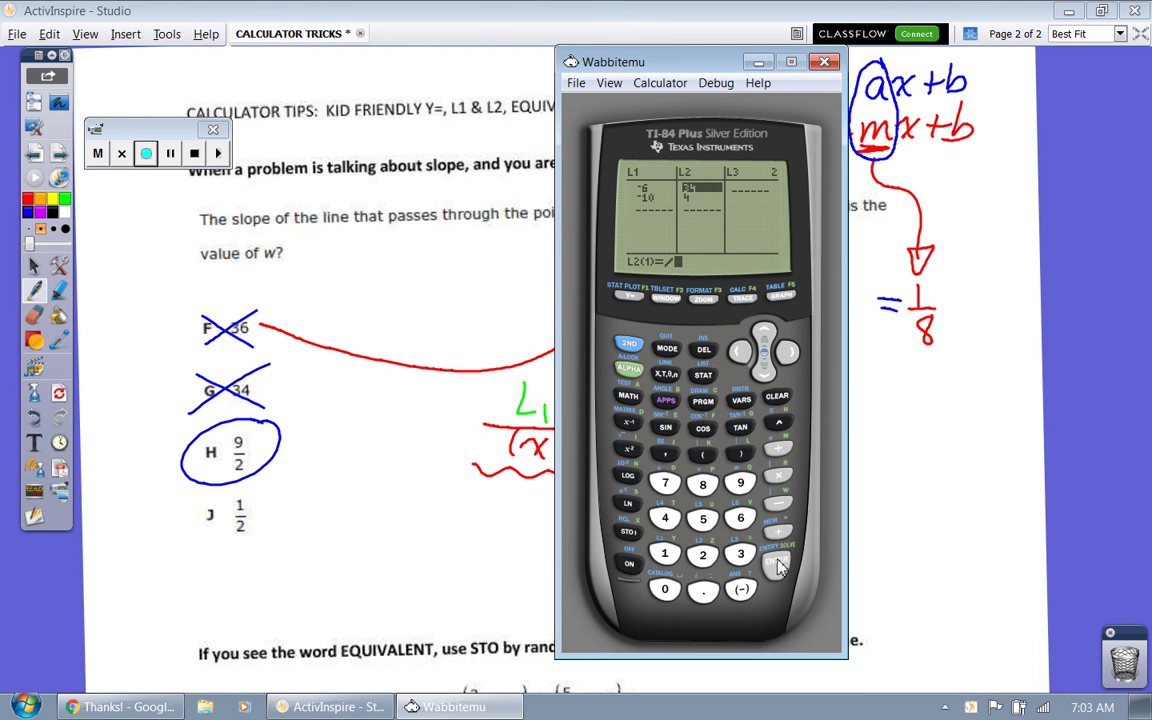
left_click(740, 483)
left_click(704, 556)
left_click(775, 564)
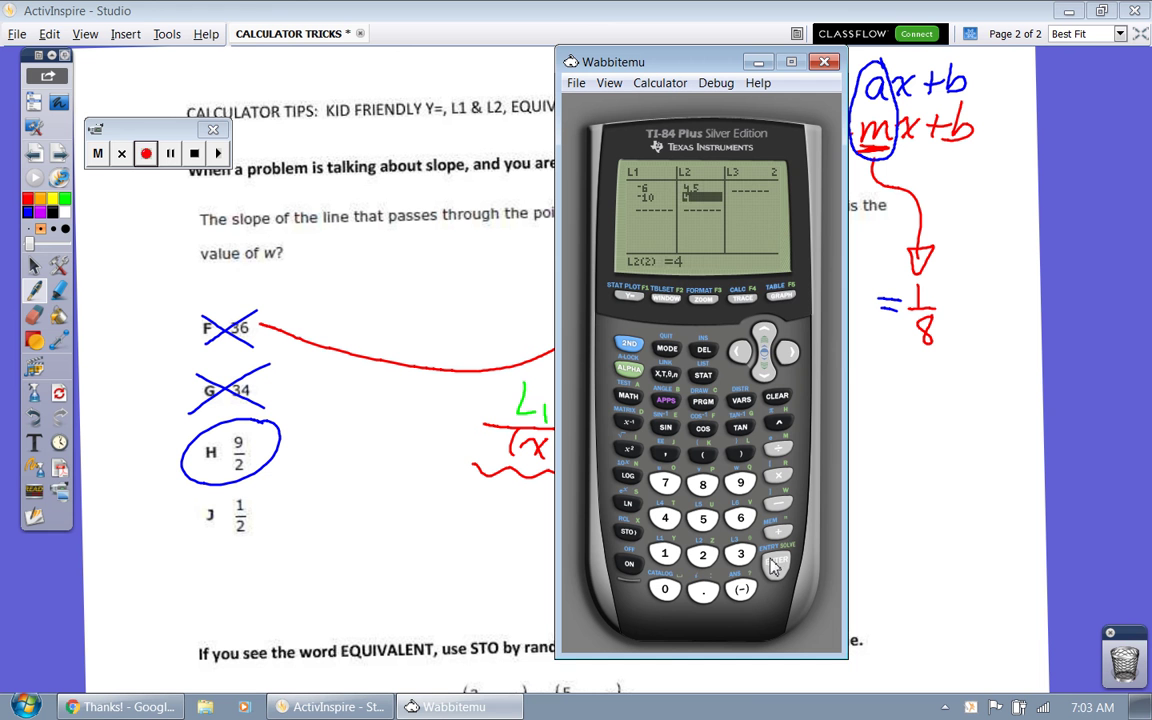
- Run LinReg(ax+b) on L1 and L2 to test answer H
left_click(703, 374)
key("Right")
left_click(667, 518)
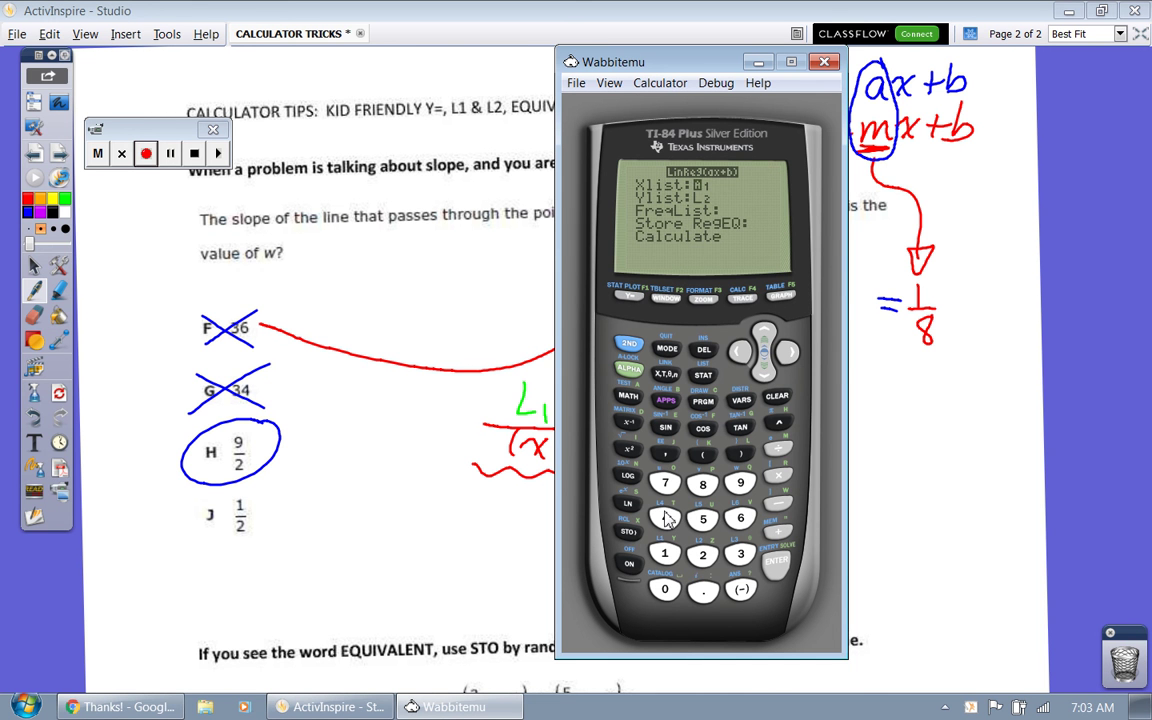
left_click(765, 370)
left_click(765, 370)
left_click(765, 370)
left_click(765, 370)
left_click(777, 563)
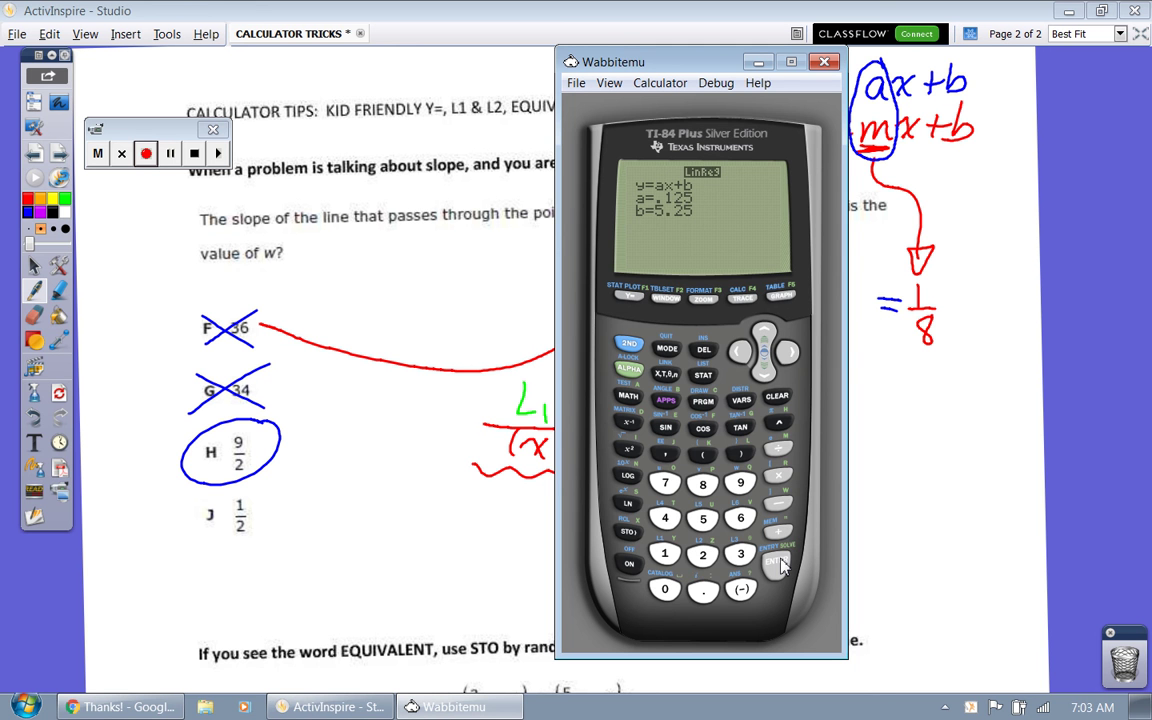
- Write "= .125" in blue after the handwritten 1/8, with a question mark below it
mouse_move(944, 300)
left_mouse_down()
mouse_move(973, 318)
mouse_move(1010, 310)
left_mouse_up()
left_click_drag(958, 355, 973, 388)
left_click(969, 409)
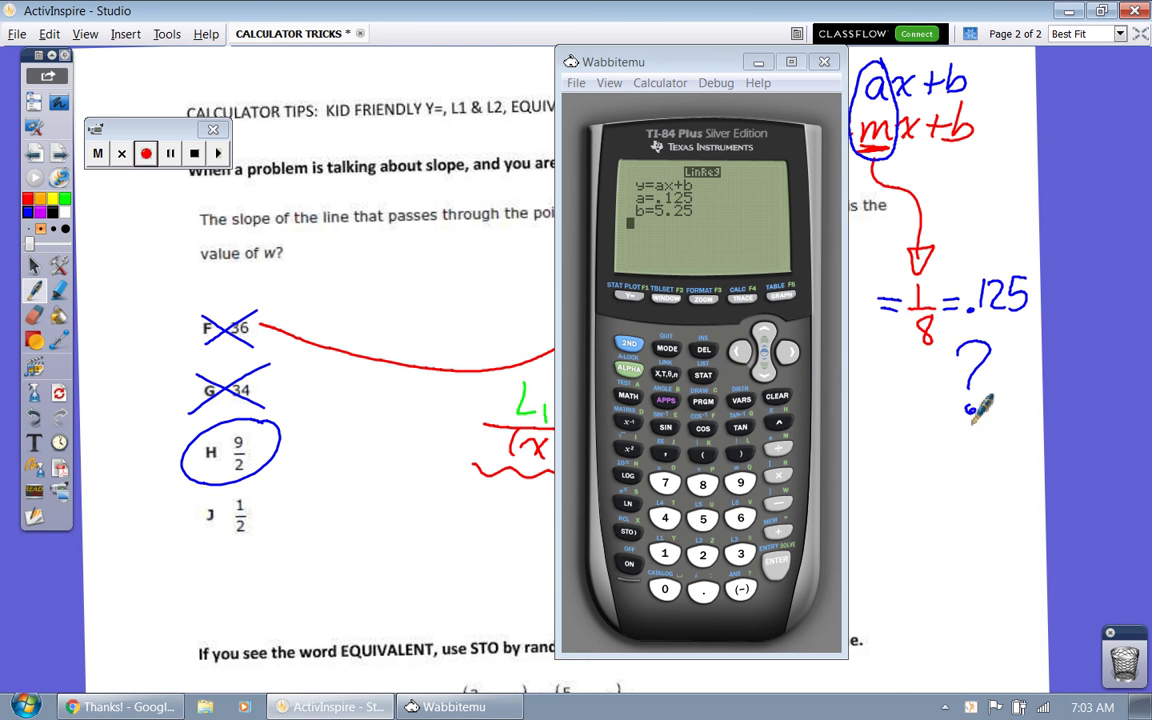
- Convert .125 to a fraction with ►Frac on a cleared home screen, and evaluate 1/8 as a decimal
left_click(636, 526)
key("BackSpace")
type(".125")
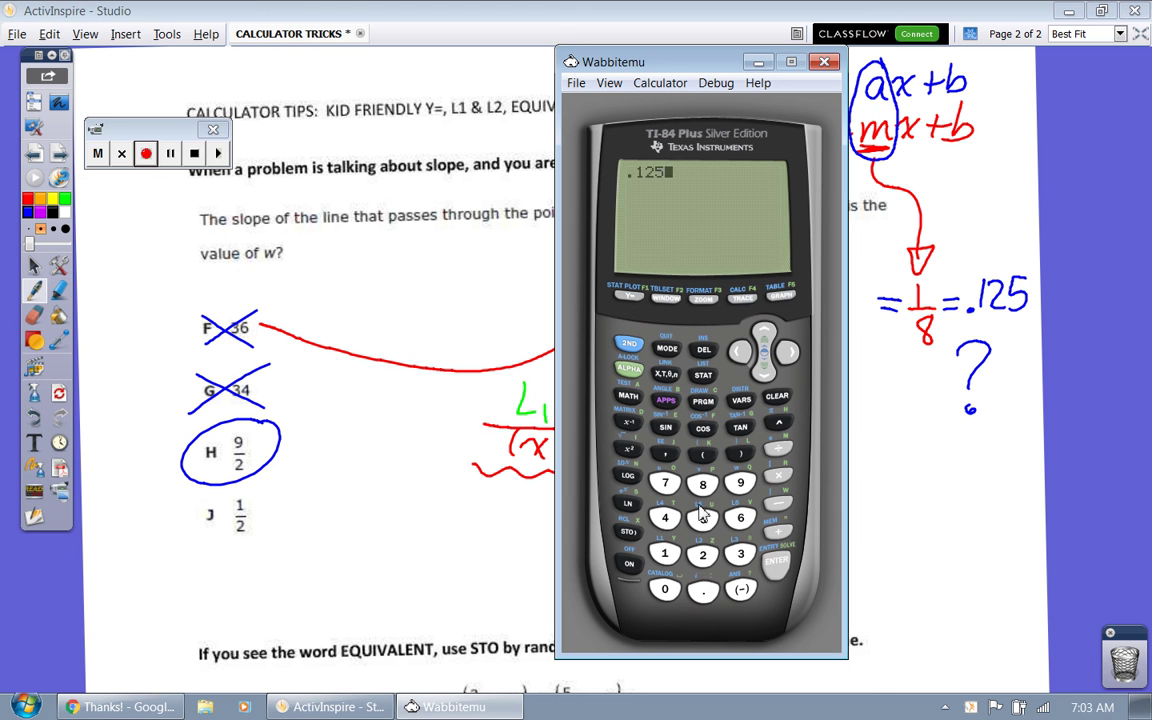
left_click(628, 394)
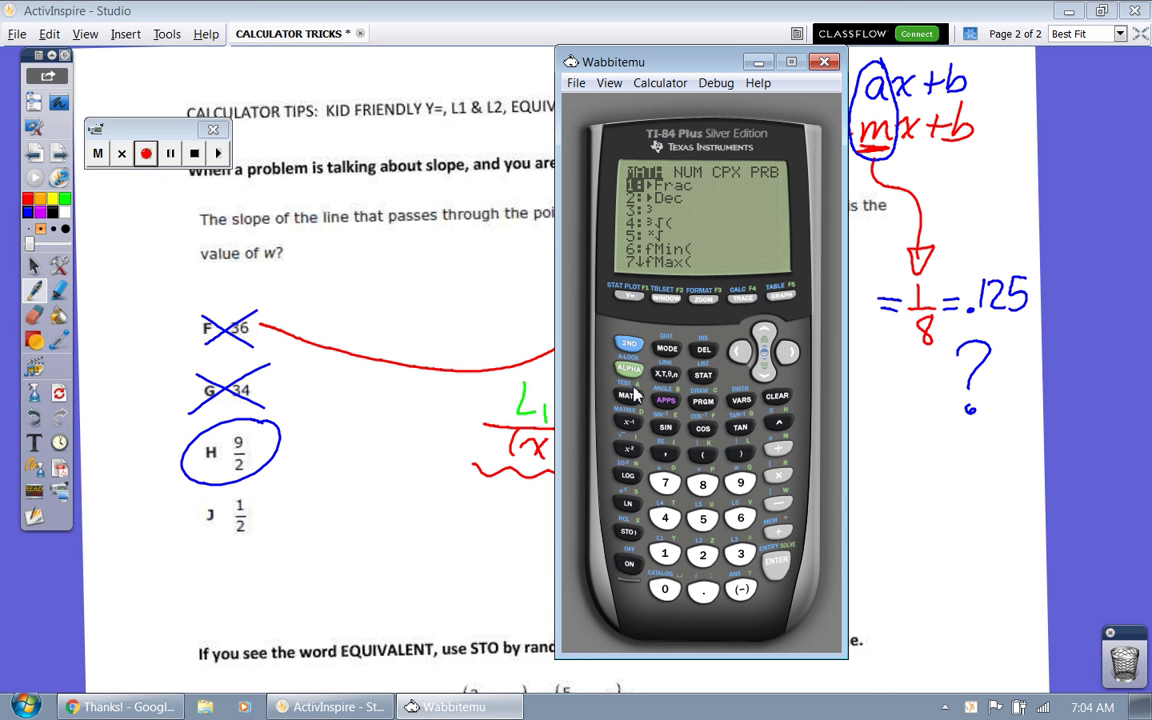
key("Return")
left_click(776, 566)
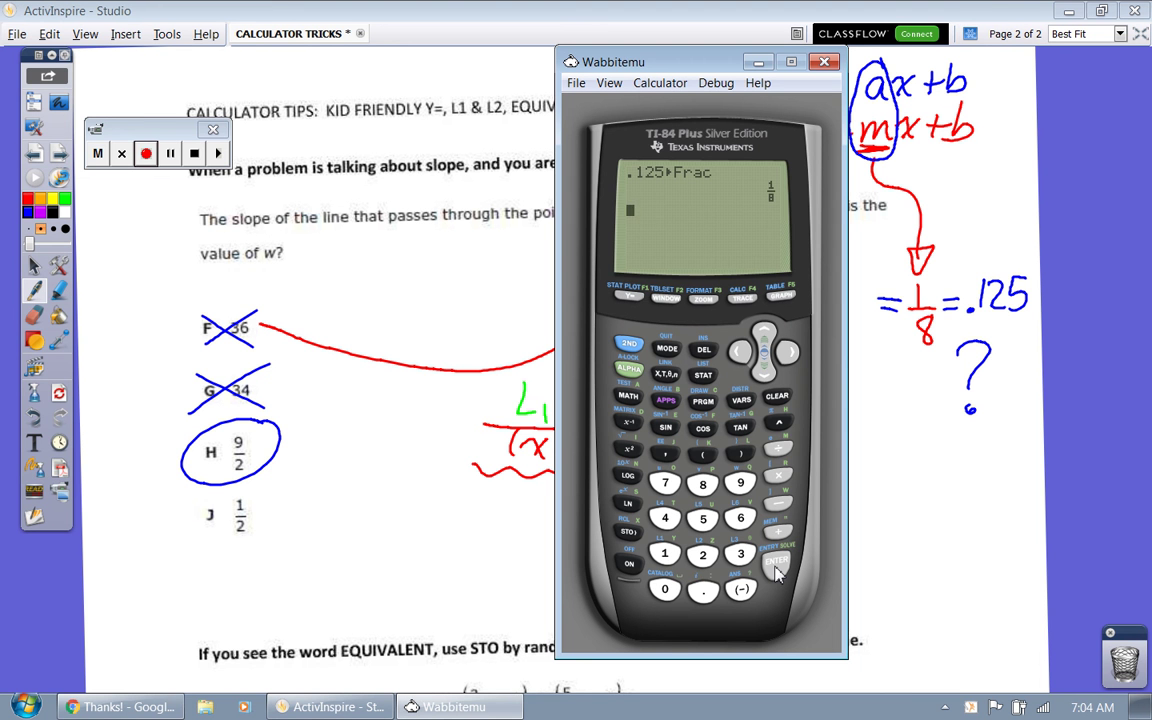
type("1/8")
left_click(779, 567)
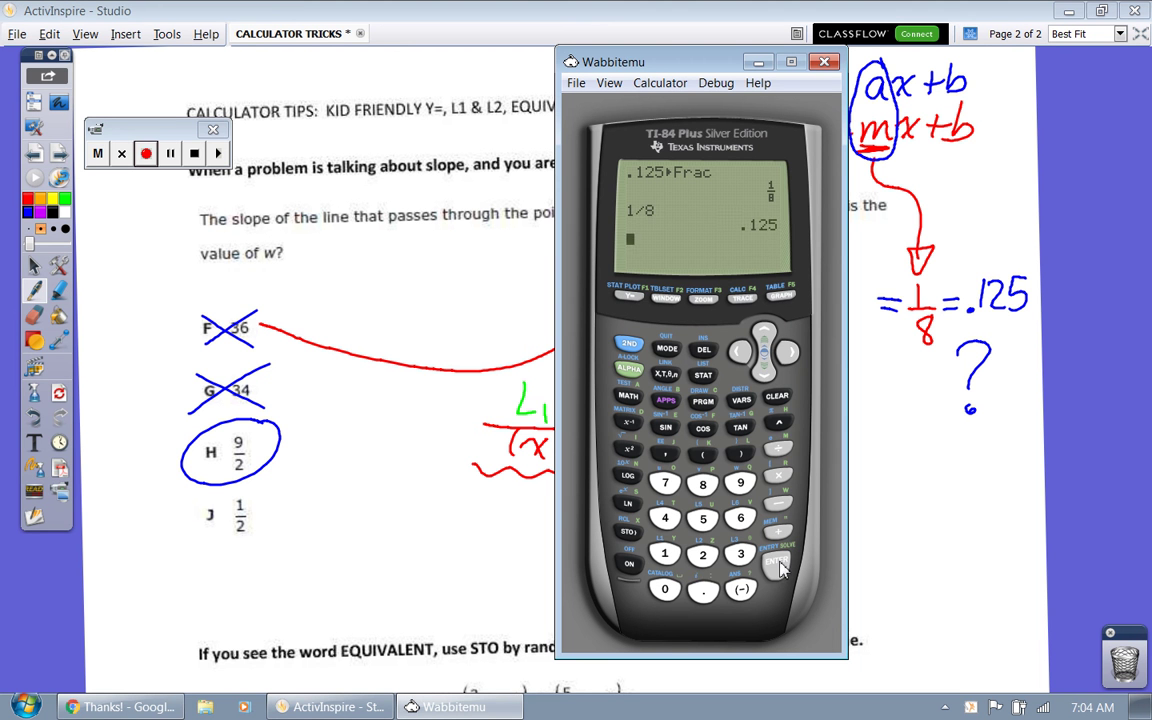
- Mark answer H with a blue star, and pause and resume the screen recording around the move to the equivalent-expression problem
mouse_move(289, 445)
left_mouse_down()
mouse_move(303, 430)
mouse_move(340, 435)
left_mouse_up()
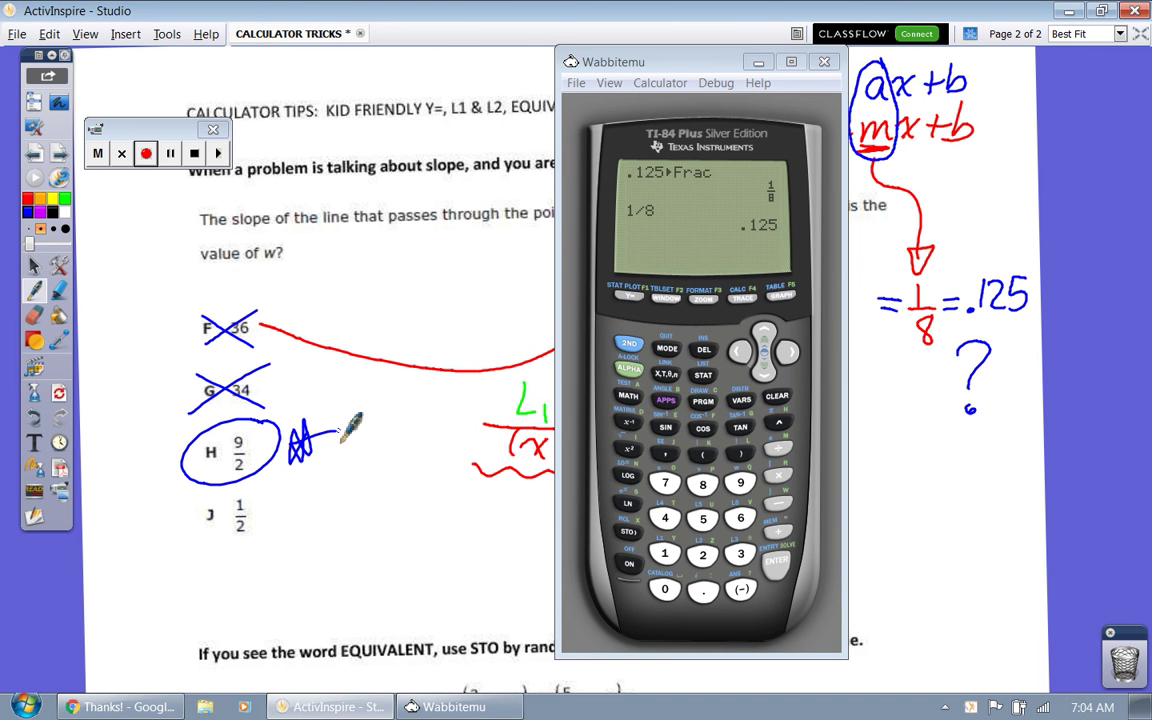
left_click(170, 153)
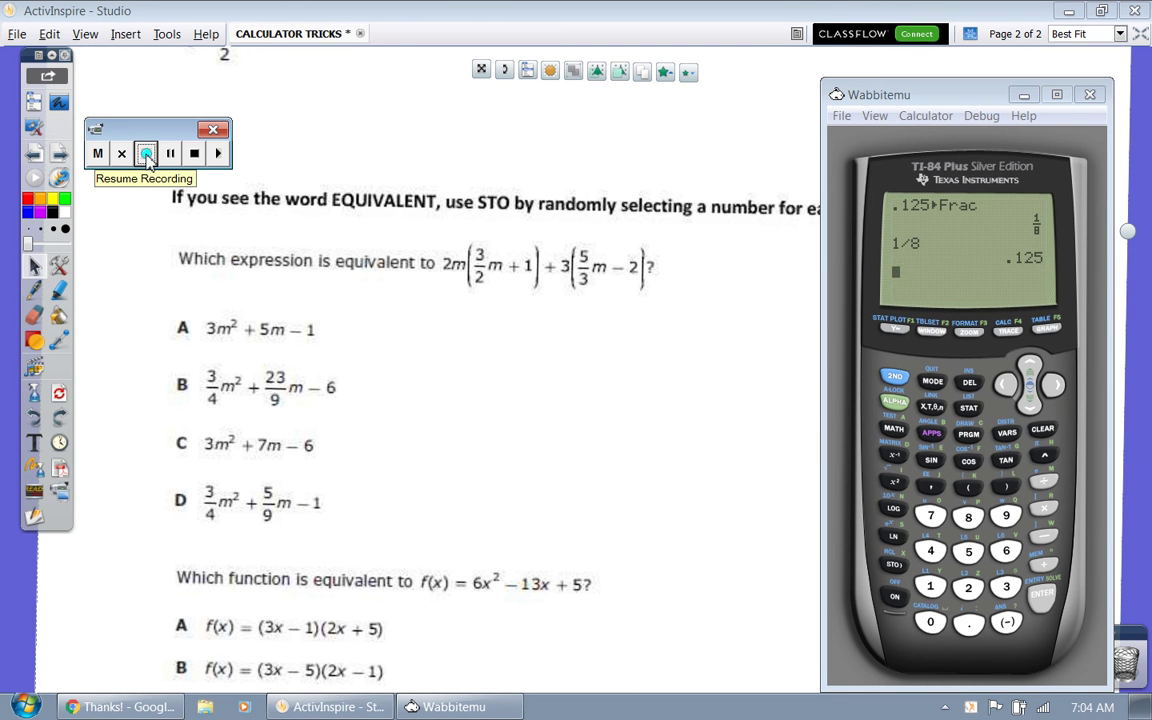
left_click(147, 155)
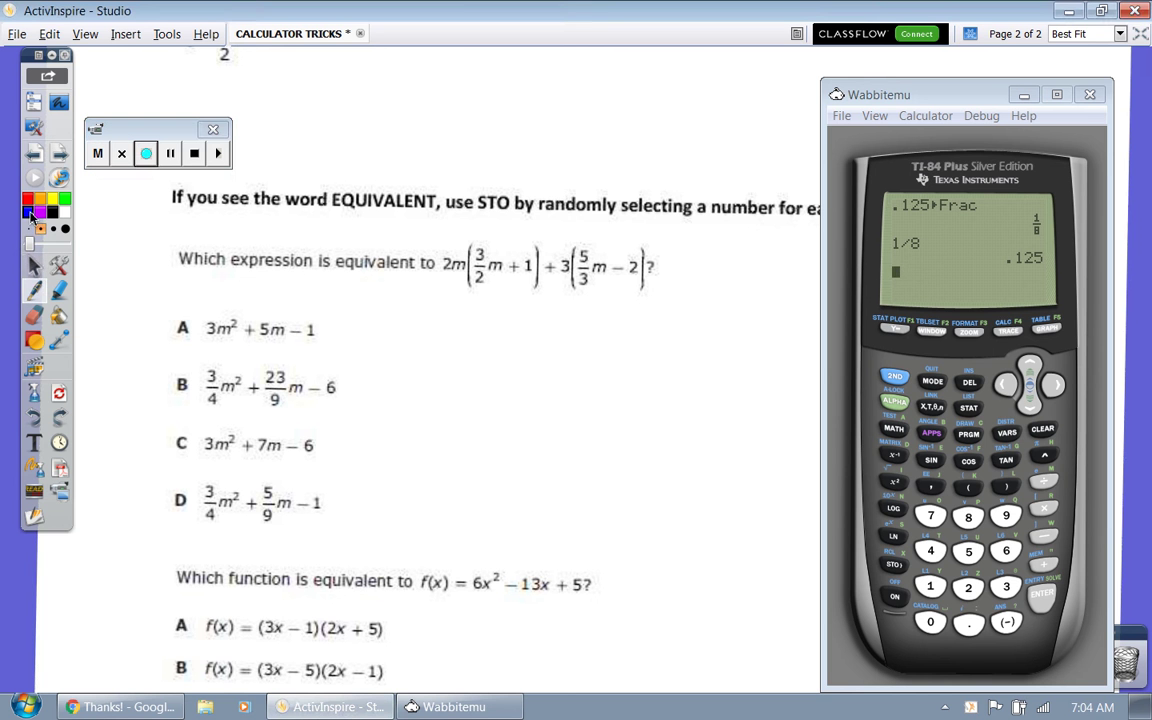
- Draw blue distribution arcs over both products in the expression and underline "equivalent" in the question
left_click(28, 212)
mouse_move(450, 245)
left_mouse_down()
mouse_move(486, 236)
mouse_move(476, 225)
mouse_move(512, 220)
mouse_move(522, 240)
mouse_move(579, 228)
mouse_move(629, 247)
left_mouse_up()
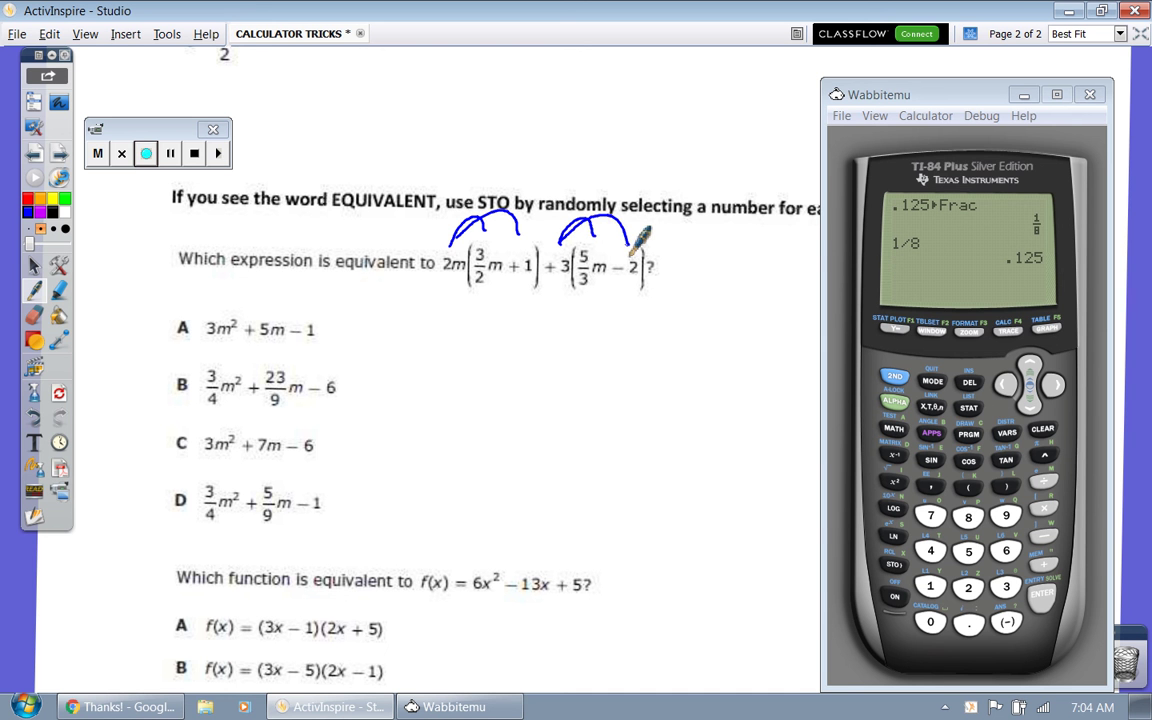
left_click_drag(340, 274, 418, 280)
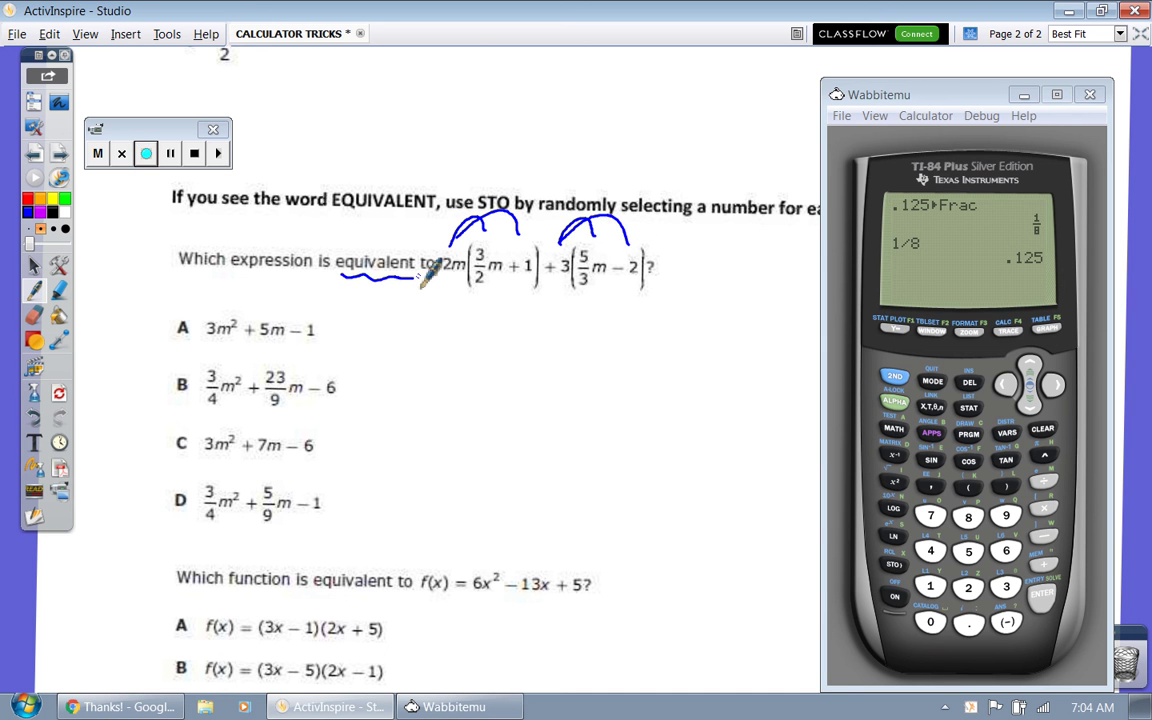
- Write STO in large blue letters above the EQUIVALENT tip
mouse_move(495, 100)
left_mouse_down()
mouse_move(490, 143)
mouse_move(458, 155)
left_mouse_up()
mouse_move(518, 100)
left_mouse_down()
mouse_move(518, 145)
mouse_move(545, 97)
left_mouse_up()
mouse_move(552, 90)
left_mouse_down()
mouse_move(571, 137)
mouse_move(548, 92)
left_mouse_up()
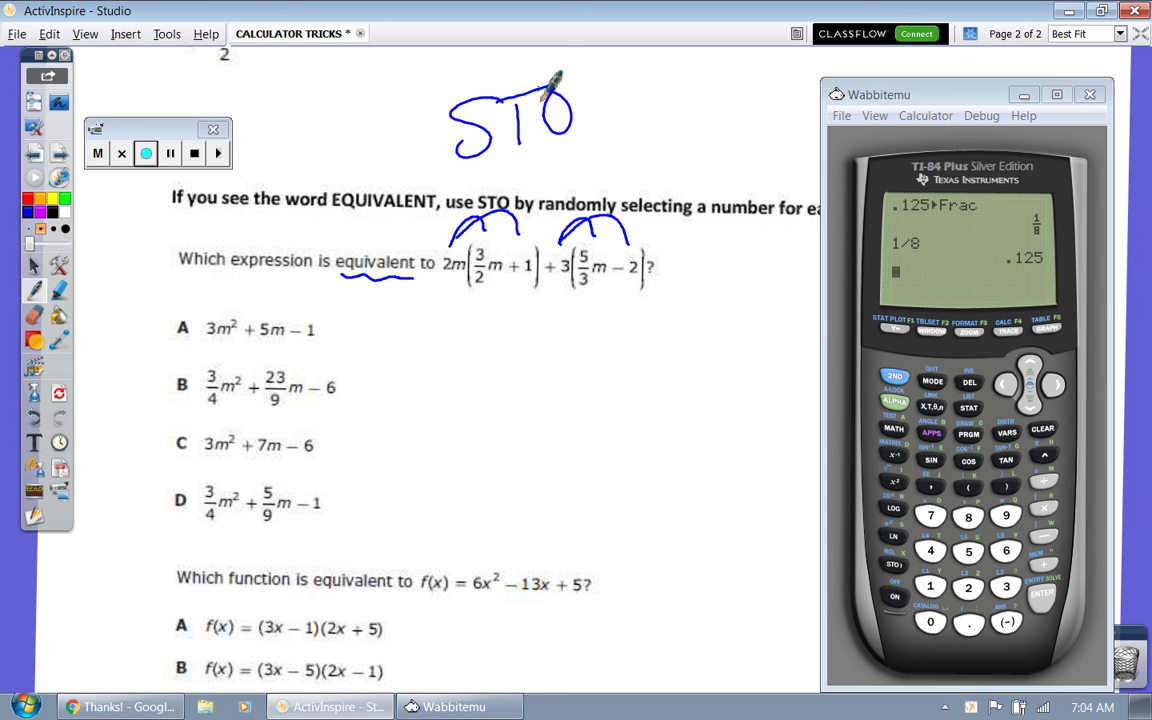
- Store the value 7 in variable M on the calculator
left_click(933, 516)
left_click(896, 566)
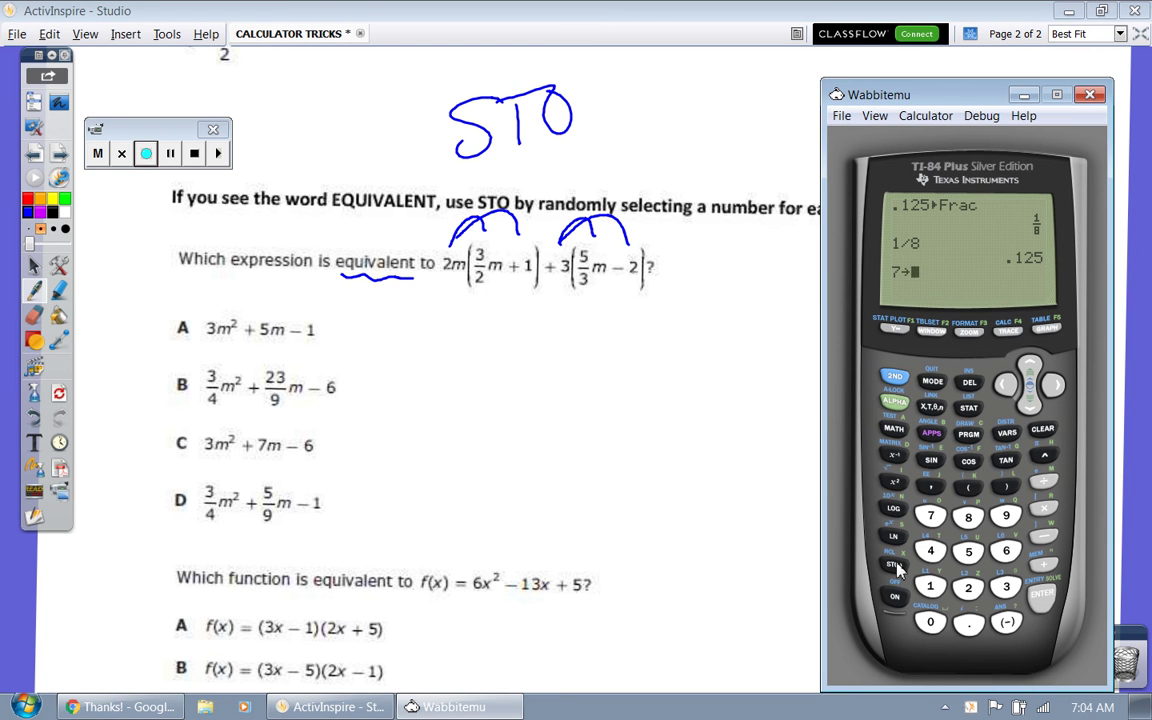
left_click(897, 403)
left_click(1040, 480)
left_click(1040, 596)
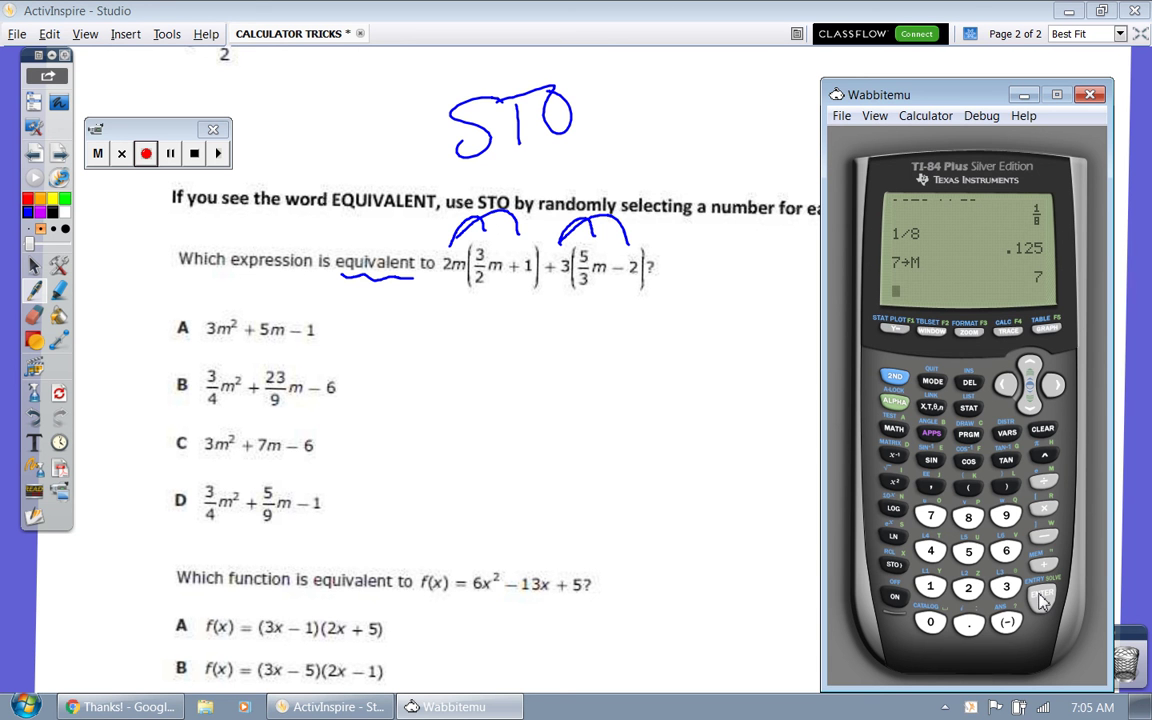
- Recall variable M on the home screen to check its stored value
left_click(895, 401)
left_click(1044, 456)
left_click(1005, 386)
left_click(898, 402)
type("M")
left_click(1040, 600)
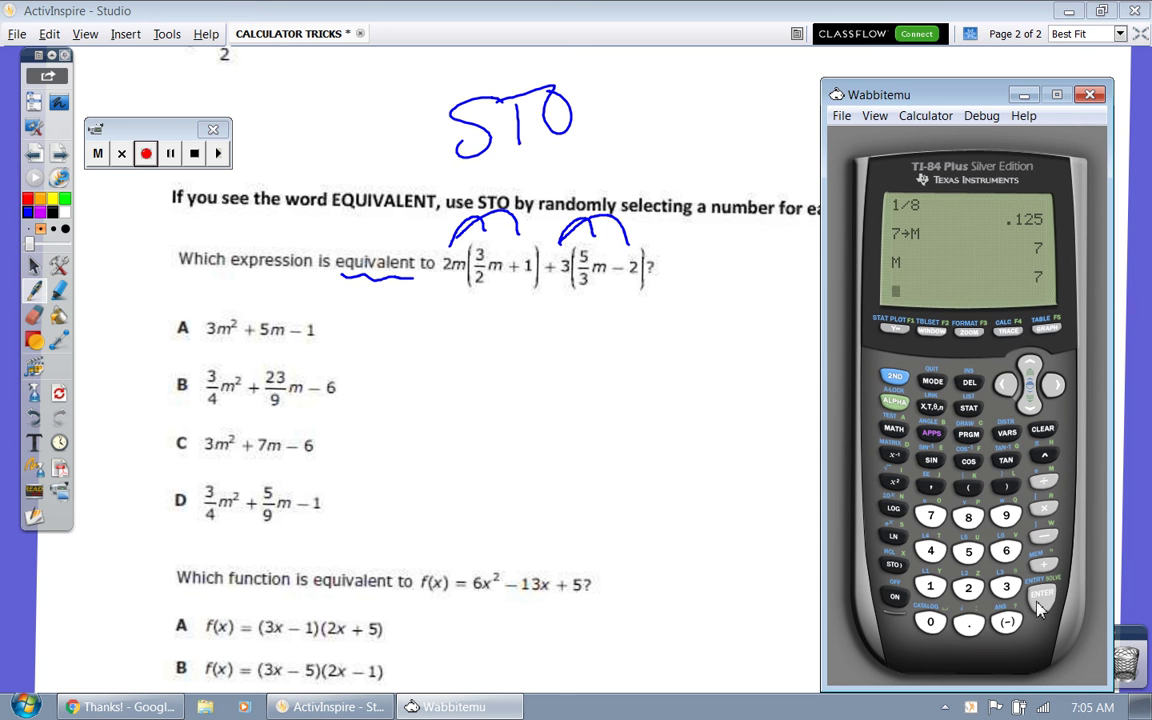
- Underline the original expression with a wavy blue line and draw an equals sign after it
left_click_drag(443, 289, 621, 297)
left_click_drag(668, 260, 688, 258)
left_click_drag(669, 269, 690, 266)
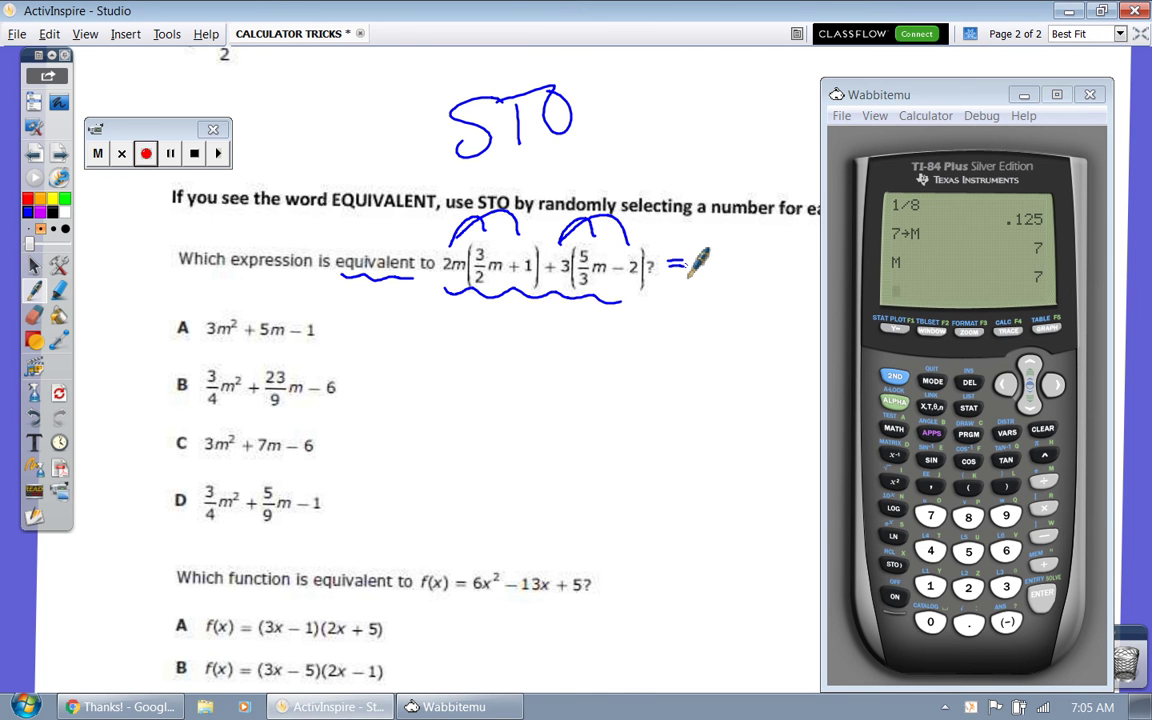
- Enter the first product 2M(3/2 M+1) on the calculator, using the n/d template for the fraction
left_click(968, 588)
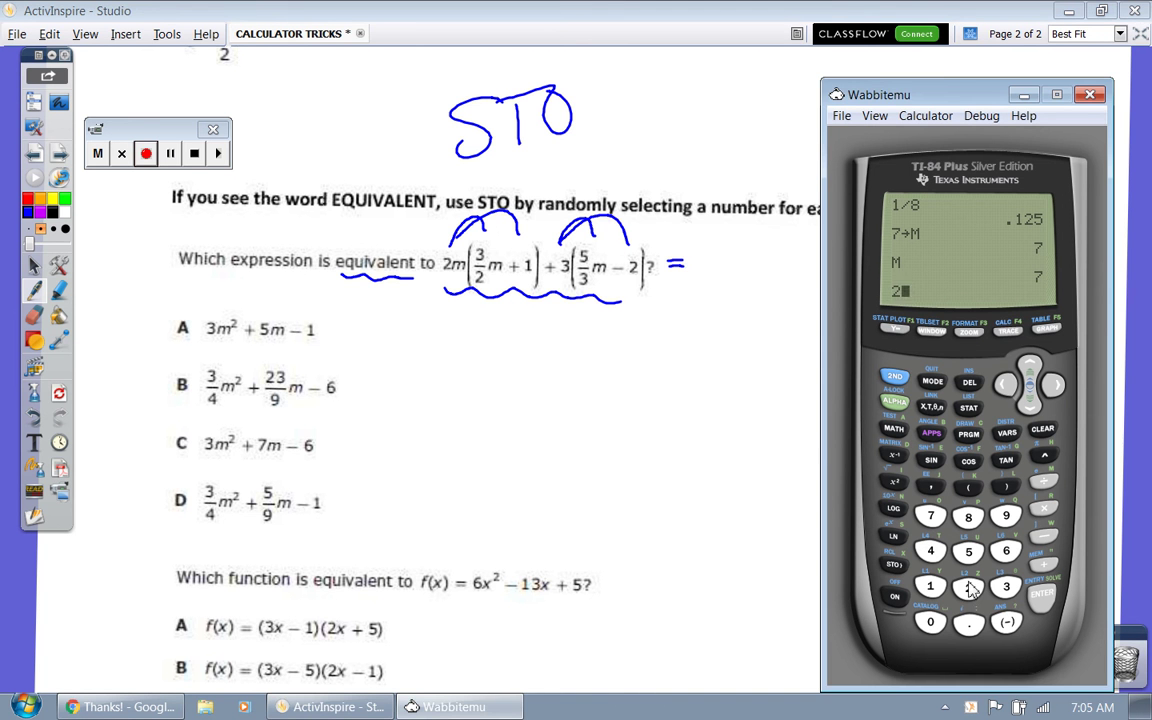
left_click(895, 401)
left_click(1046, 485)
left_click(895, 400)
left_click(896, 329)
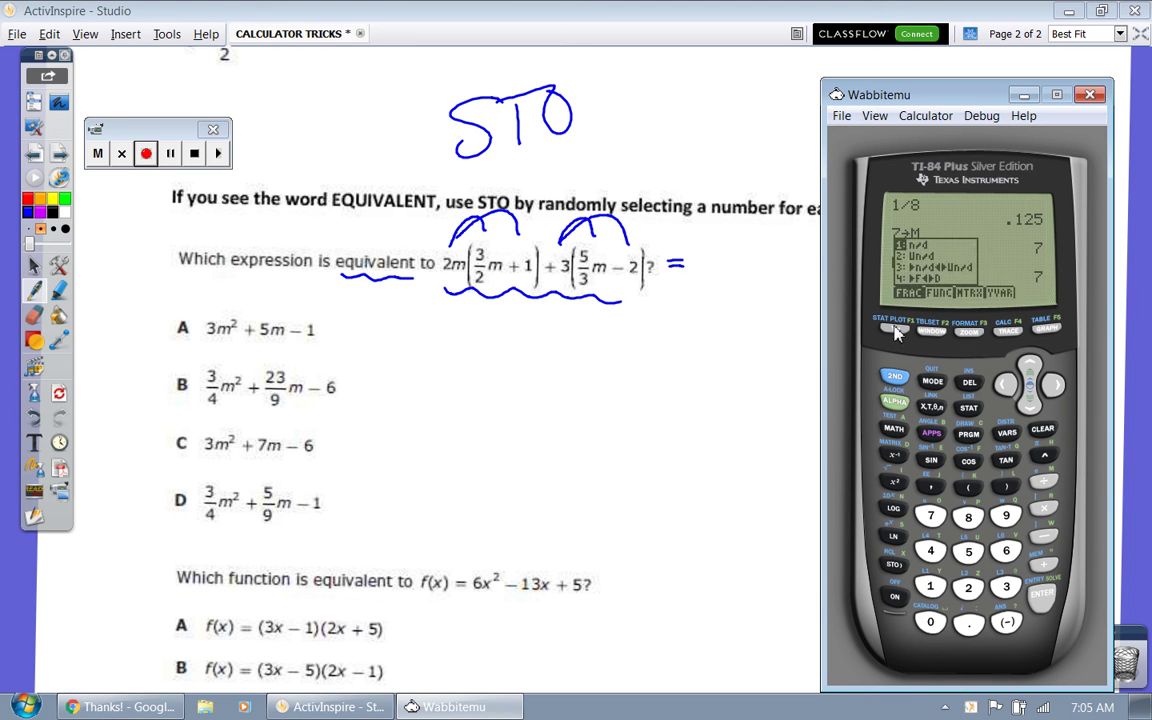
left_click(1036, 596)
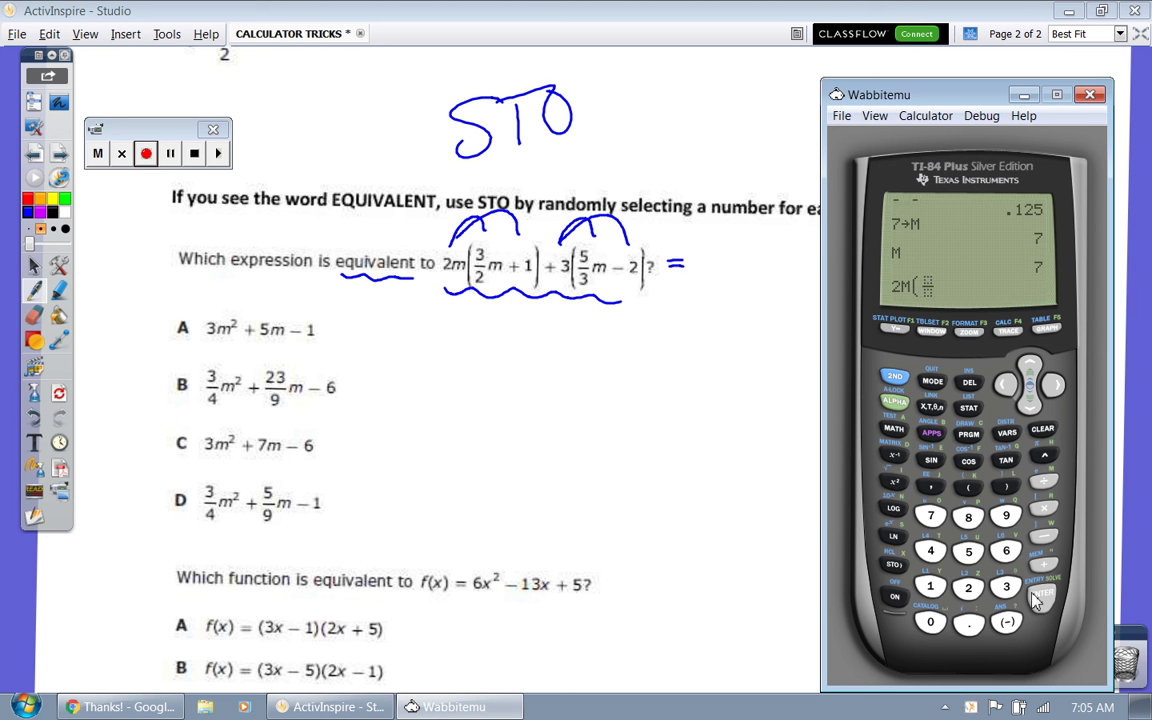
left_click(1006, 587)
left_click(977, 590)
left_click(1054, 384)
left_click(895, 402)
left_click(1044, 483)
left_click(1044, 566)
left_click(930, 587)
left_click(1008, 488)
- Complete the expression with +3(5/3 M-2), using the n/d template for the fraction, and evaluate it
left_click(1044, 566)
left_click(1006, 587)
left_click(968, 490)
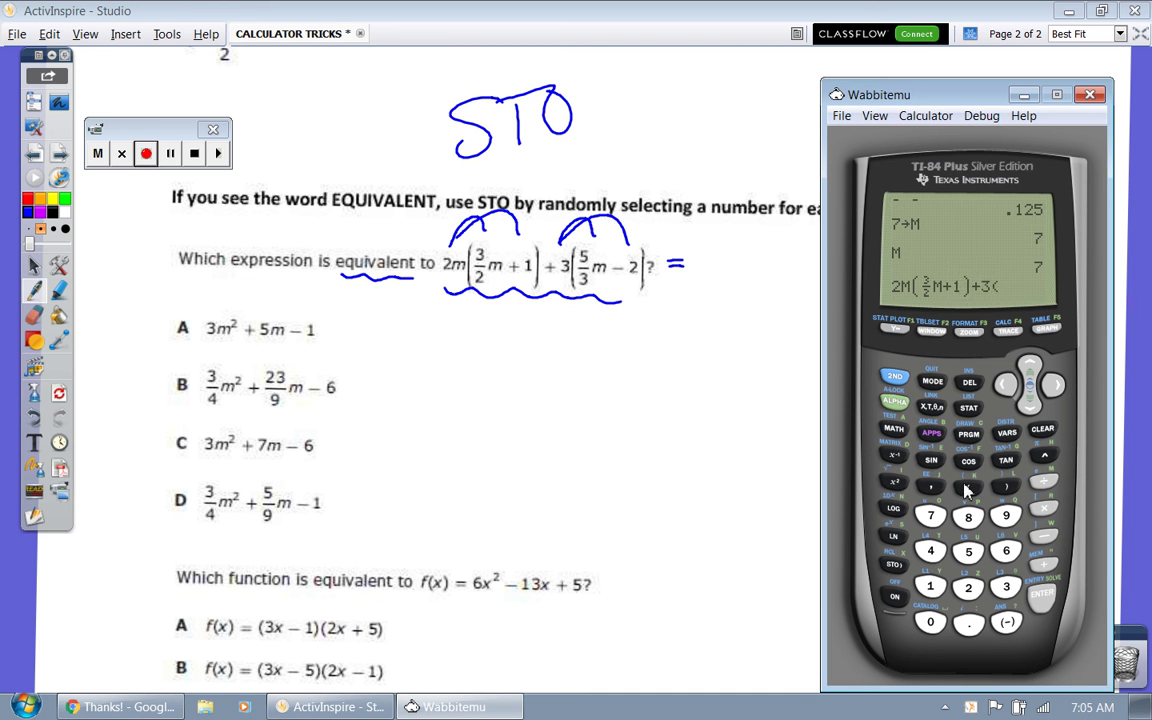
left_click(894, 400)
left_click(893, 331)
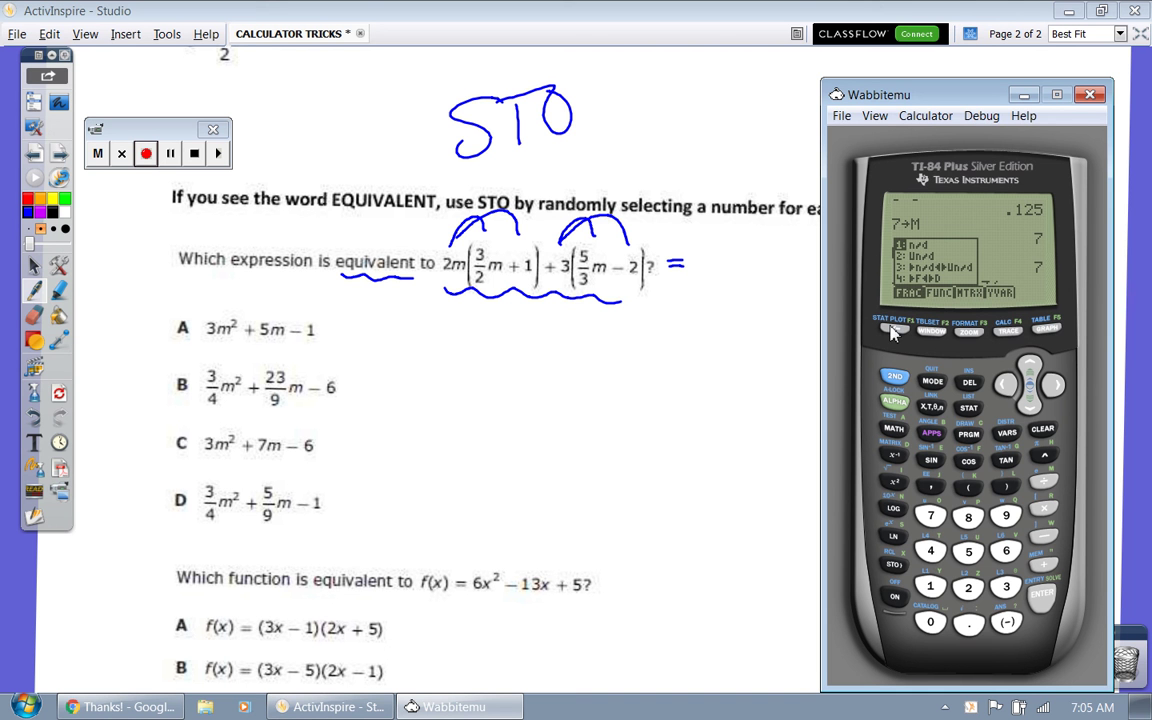
key("Return")
type("5")
left_click(1030, 405)
type("3")
left_click(1054, 386)
left_click(1043, 484)
type("-2")
left_click(1006, 488)
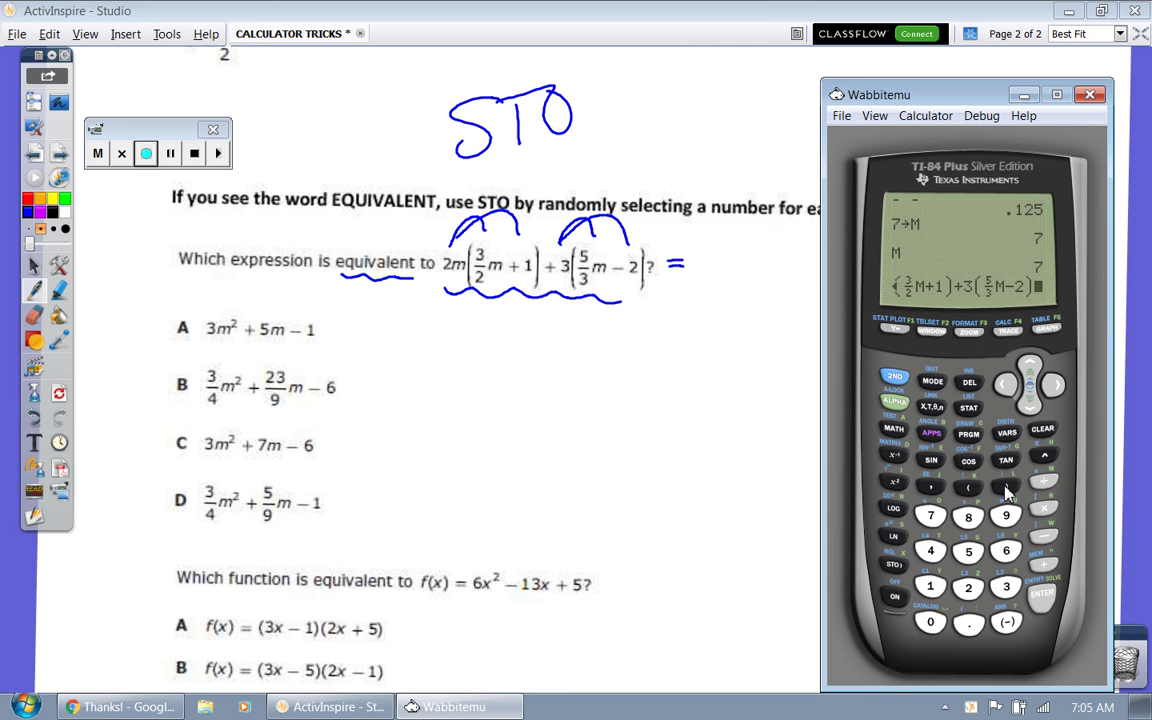
left_click(1041, 595)
- Write 190 inside a blue cloud after the equals sign and put a check mark beside each of answers A to D
left_click_drag(703, 240, 701, 279)
mouse_move(738, 238)
left_mouse_down()
mouse_move(751, 272)
mouse_move(757, 240)
mouse_move(696, 240)
mouse_move(684, 278)
mouse_move(694, 295)
mouse_move(771, 273)
mouse_move(785, 237)
mouse_move(762, 205)
left_mouse_up()
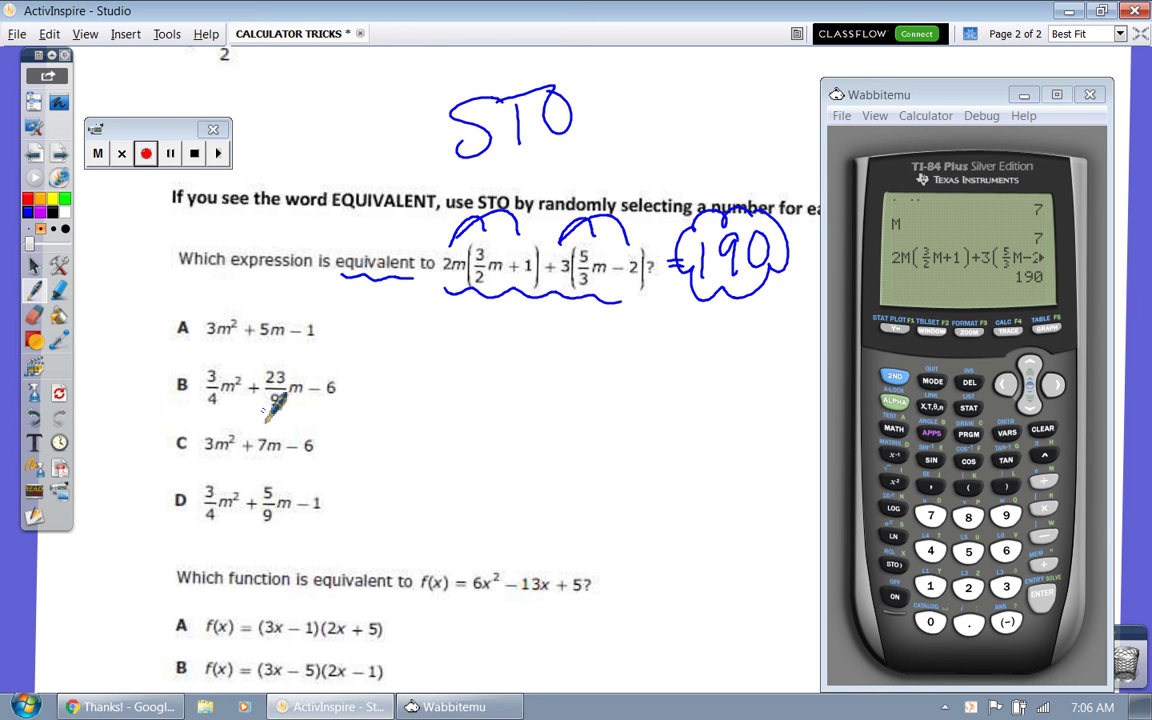
left_click_drag(333, 322, 363, 313)
left_click_drag(335, 433, 359, 425)
left_click_drag(339, 494, 381, 475)
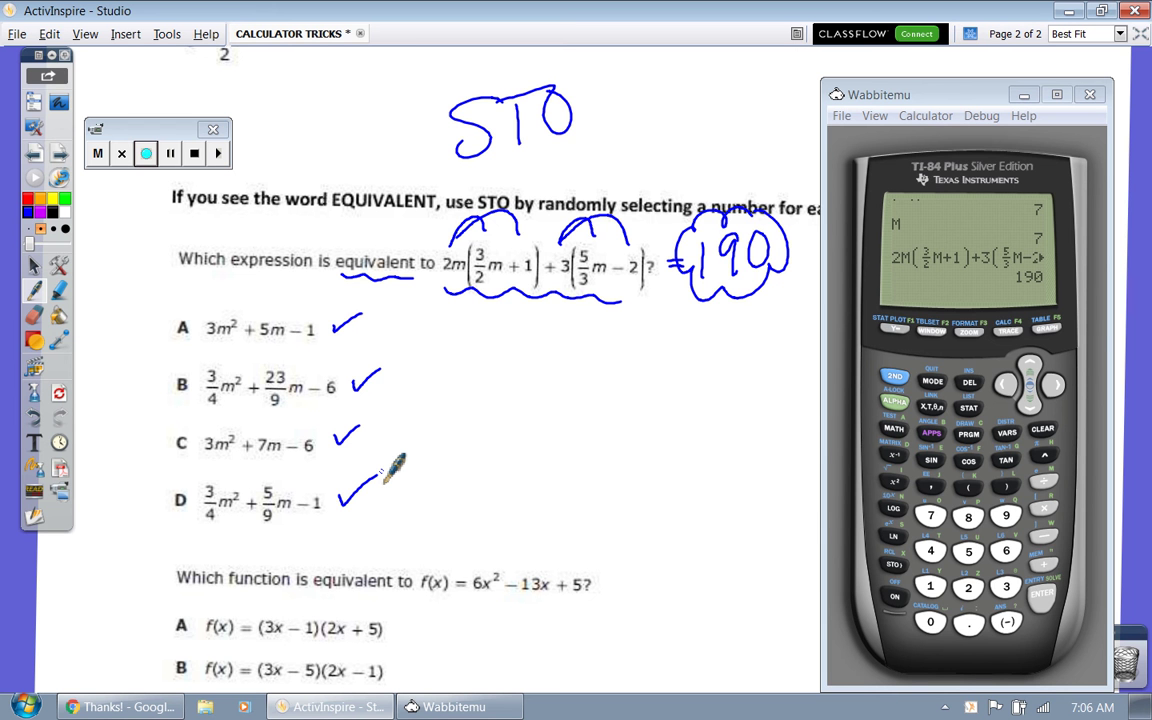
mouse_move(728, 304)
left_mouse_down()
mouse_move(740, 324)
mouse_move(748, 312)
left_mouse_up()
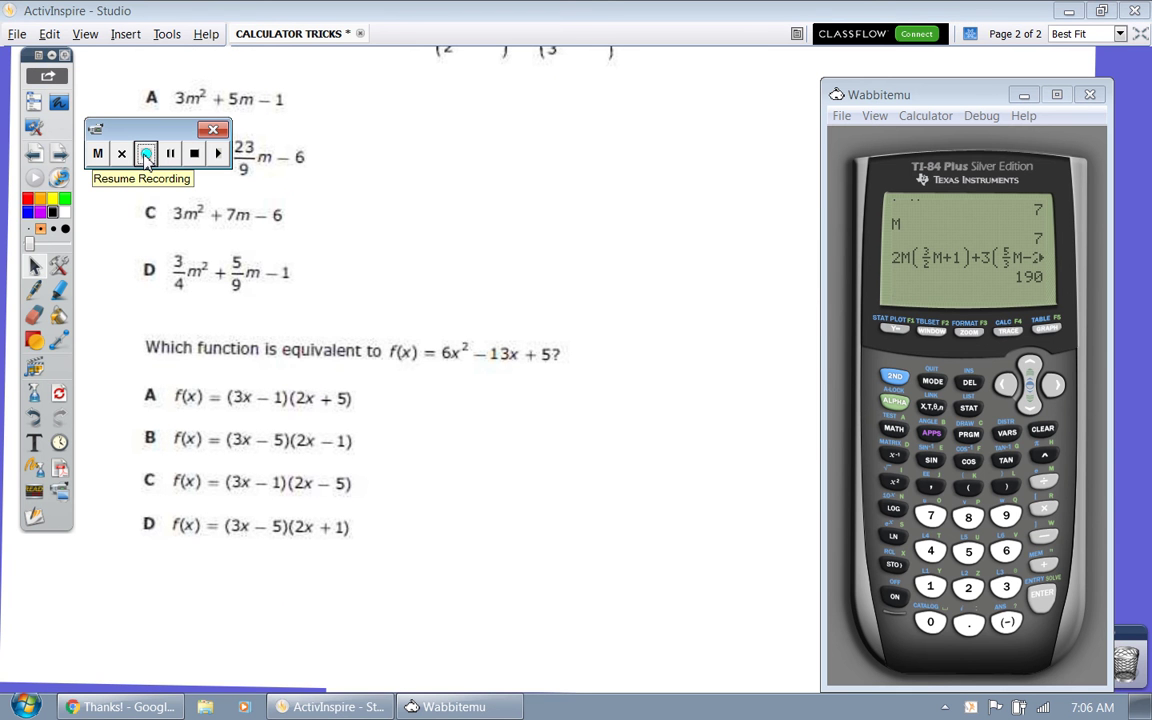
- Resume the recording, underline "equivalent to" in the f(x) question in blue, and draw an equals sign and empty cloud after the function
left_click(147, 160)
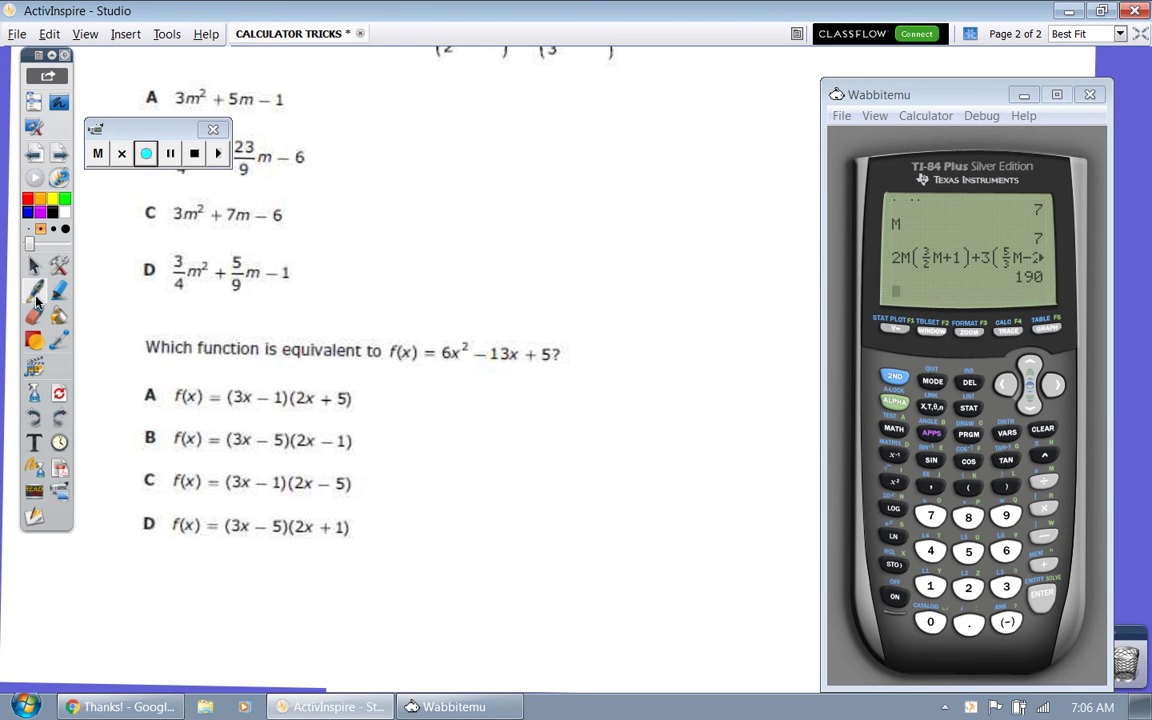
left_click(35, 296)
left_click_drag(287, 363, 382, 372)
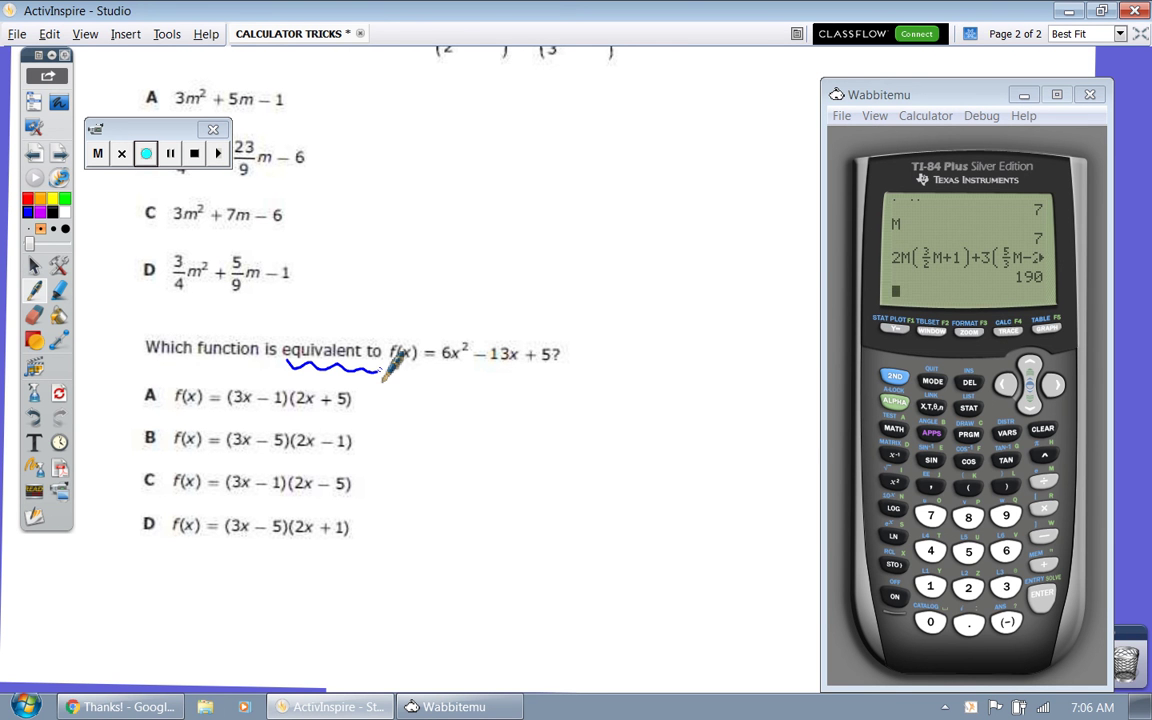
left_click_drag(572, 343, 608, 352)
mouse_move(691, 295)
left_mouse_down()
mouse_move(623, 358)
mouse_move(643, 400)
mouse_move(729, 366)
mouse_move(730, 318)
mouse_move(710, 285)
left_mouse_up()
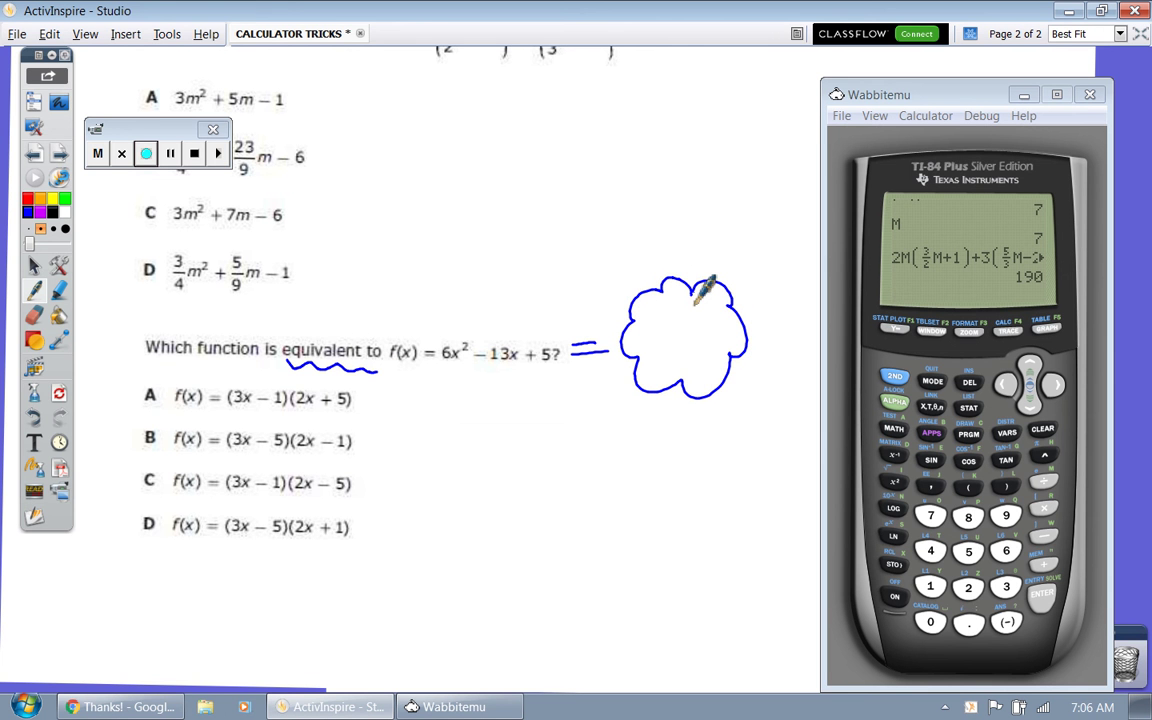
- Underline the factored expressions in answers A to D of the f(x) question in blue
left_click_drag(228, 404, 355, 405)
left_click_drag(230, 449, 355, 451)
left_click_drag(229, 491, 355, 491)
left_click_drag(231, 540, 348, 541)
- Draw a brace beside the four answer choices and a large arrow from it to the cloud
mouse_move(372, 377)
left_mouse_down()
mouse_move(404, 545)
mouse_move(386, 562)
left_mouse_up()
left_click_drag(410, 478, 578, 408)
left_click_drag(455, 507, 586, 432)
mouse_move(579, 383)
left_mouse_down()
mouse_move(603, 450)
mouse_move(645, 383)
mouse_move(603, 452)
left_mouse_up()
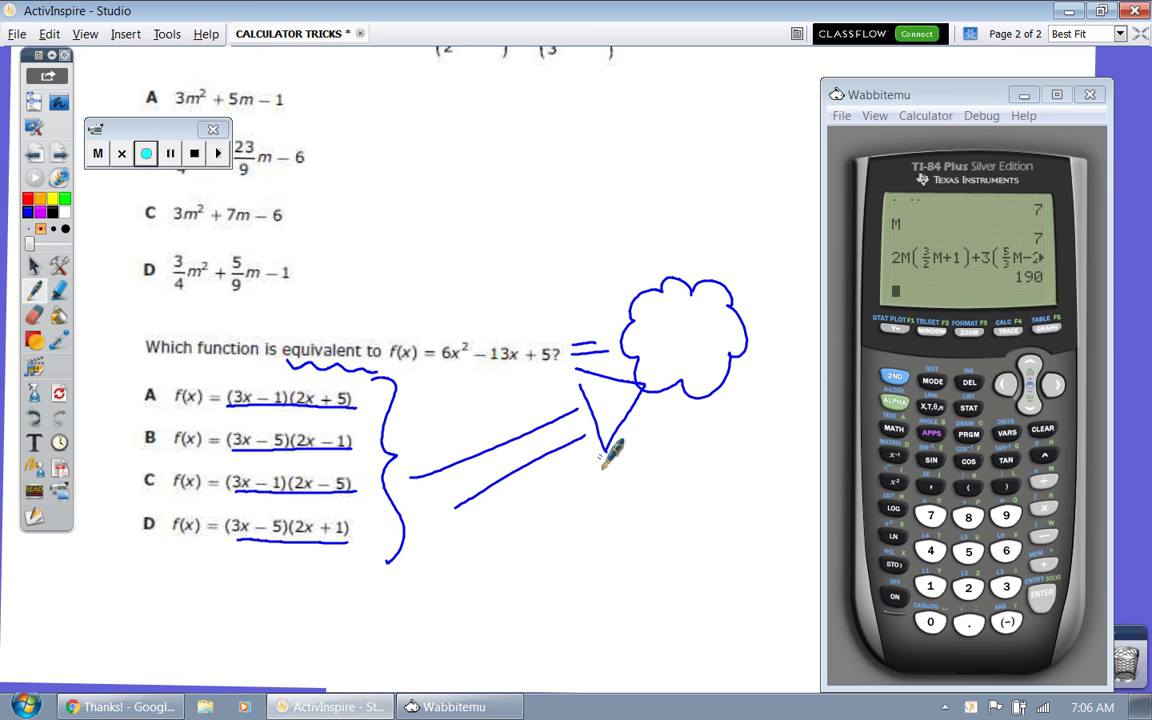